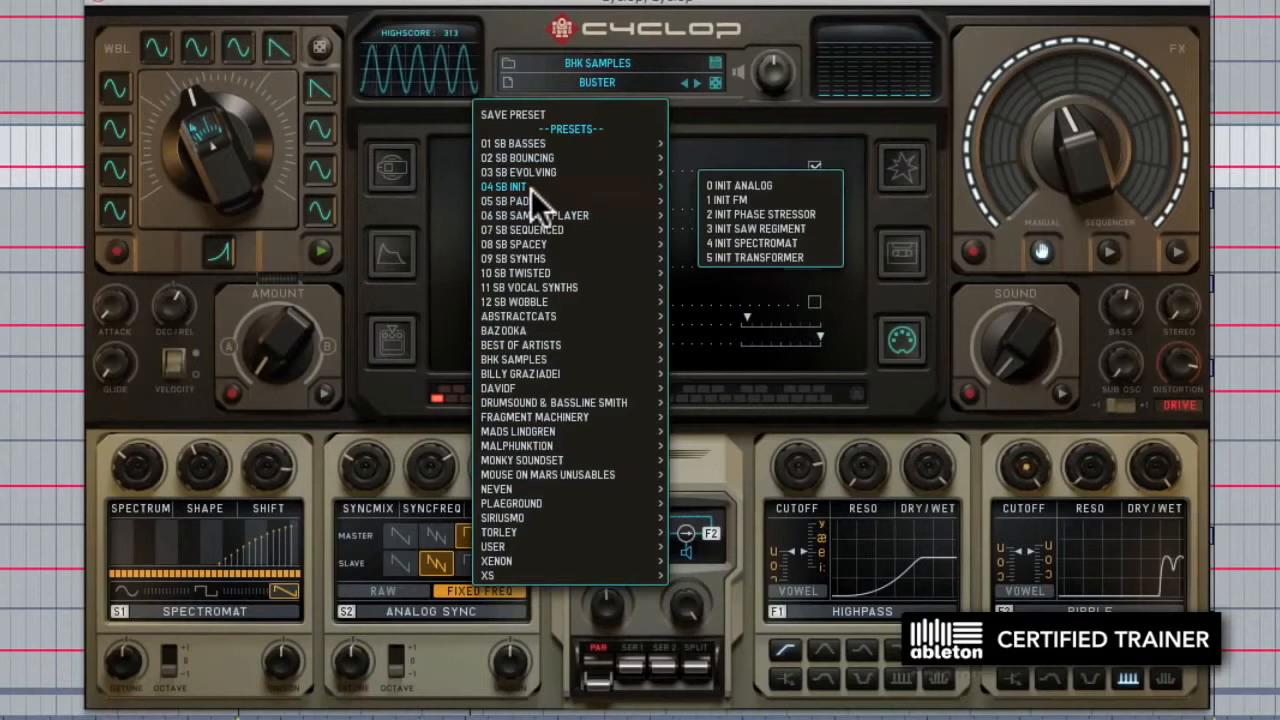
Step: Load the INIT SAW REGIMENT preset from 04 SB INIT, and switch off synth 2 and both filters
left_click(768, 228)
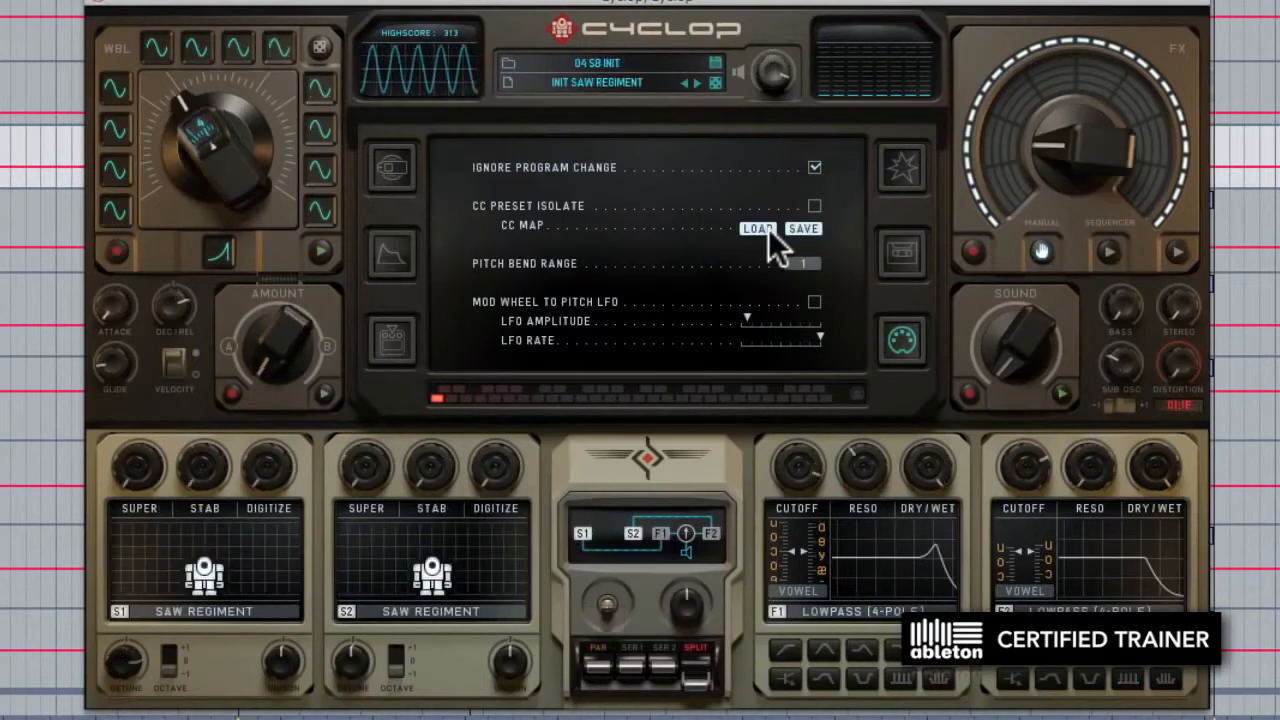
left_click(347, 611)
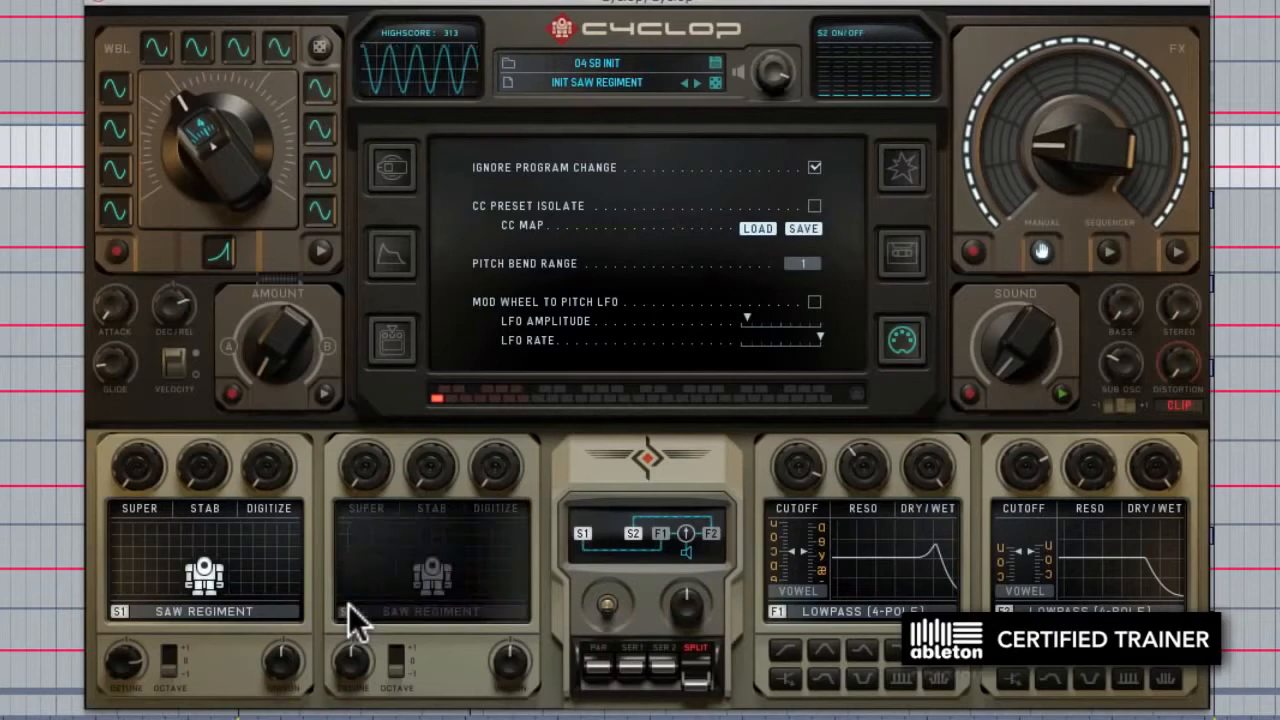
left_click(777, 611)
left_click(1001, 610)
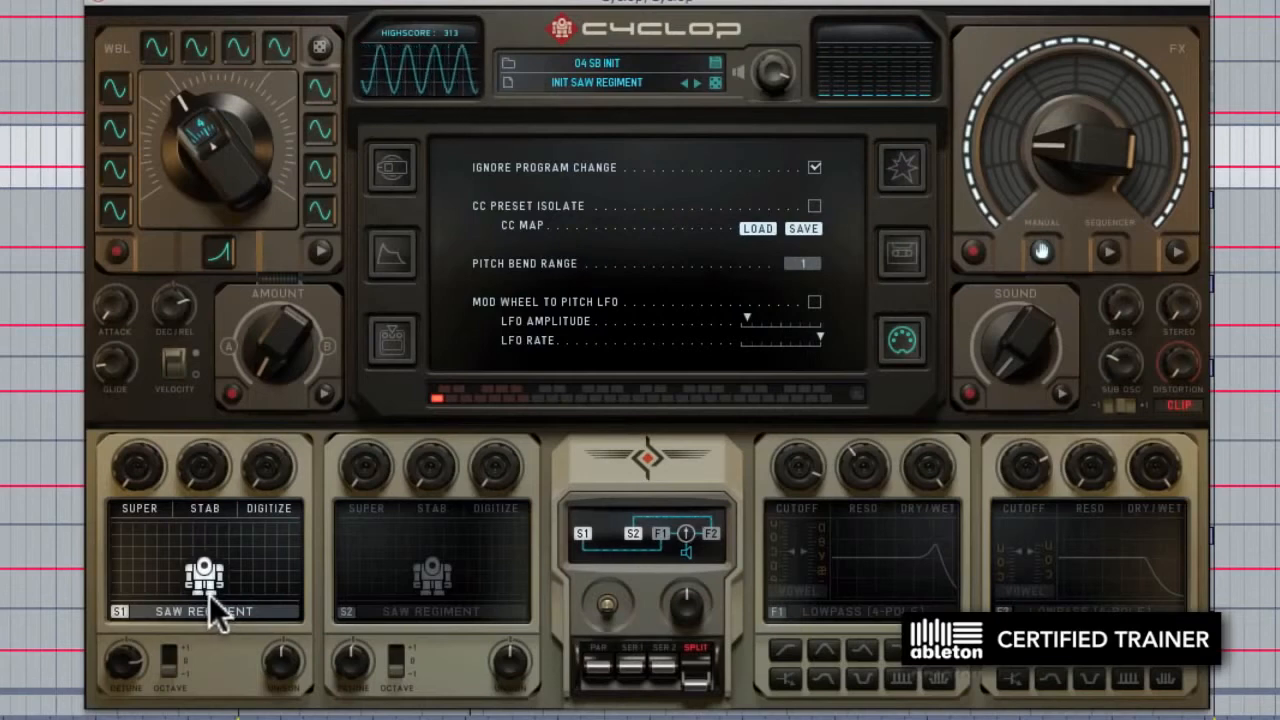
Step: Raise synth 1's SUPER amount to thicken the saw stack, and shorten the amplitude envelope's decay/release
mouse_move(136, 468)
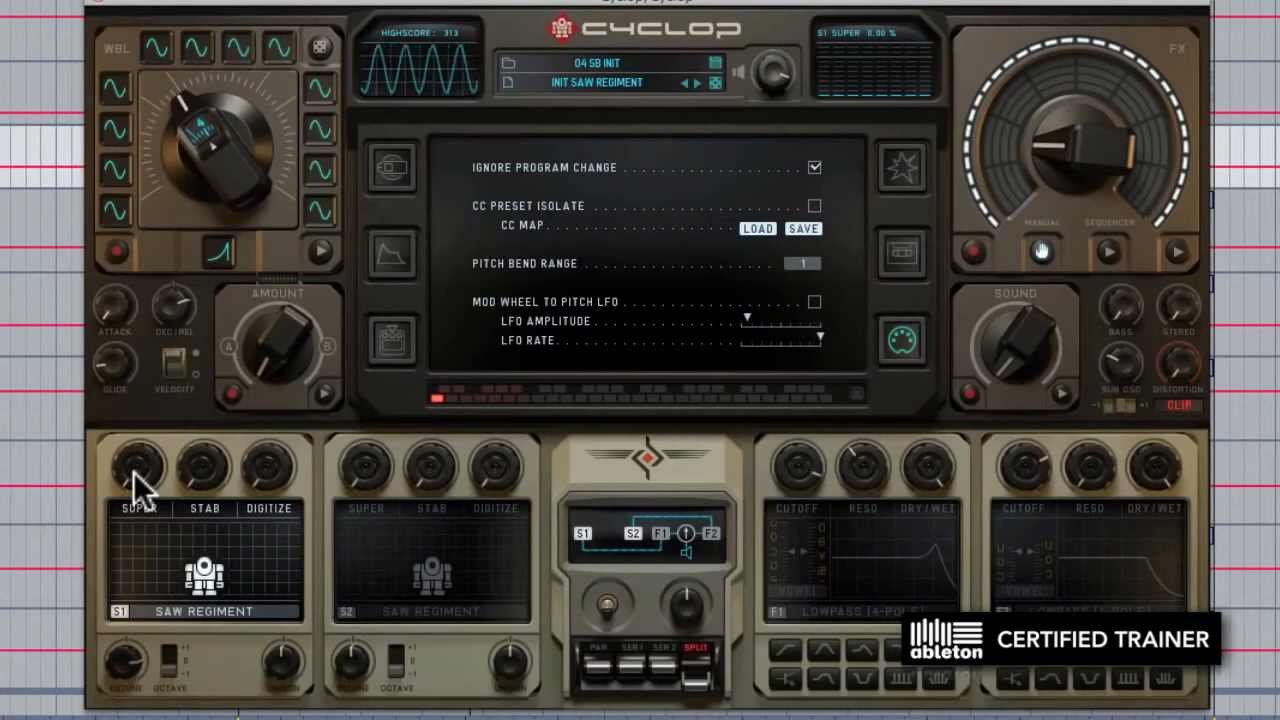
left_click_drag(134, 470, 137, 381)
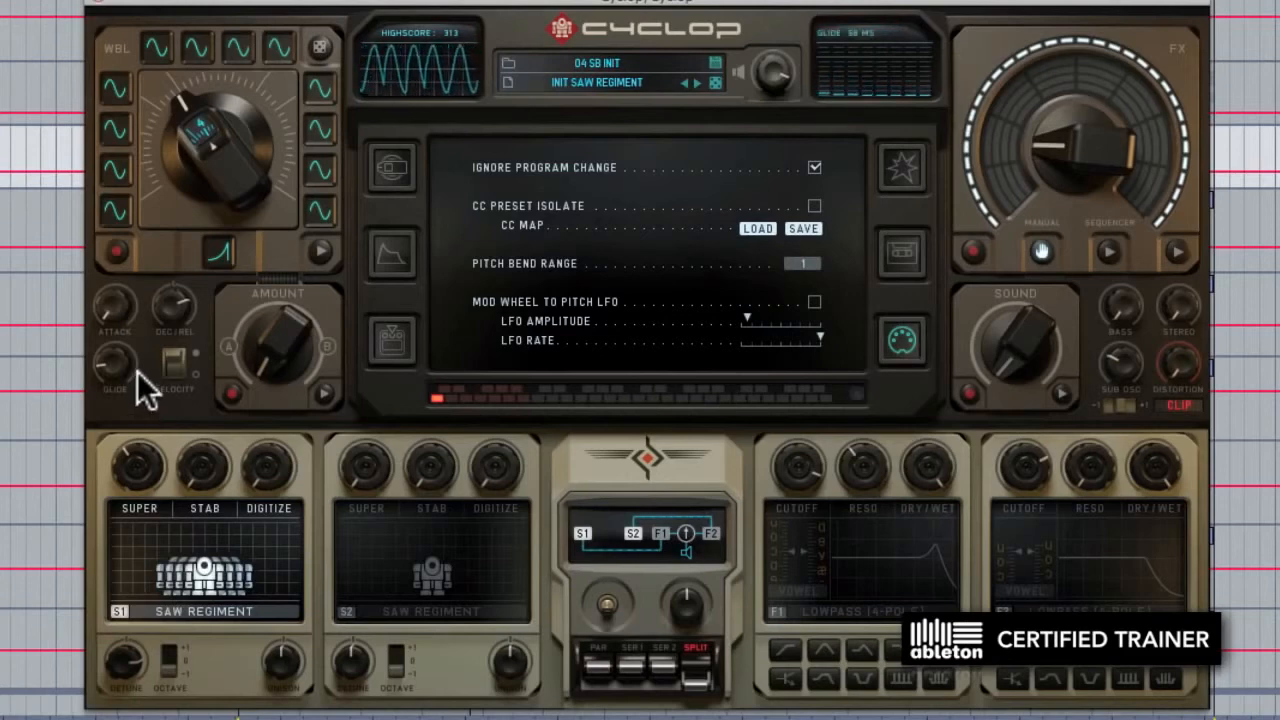
left_click_drag(165, 299, 163, 347)
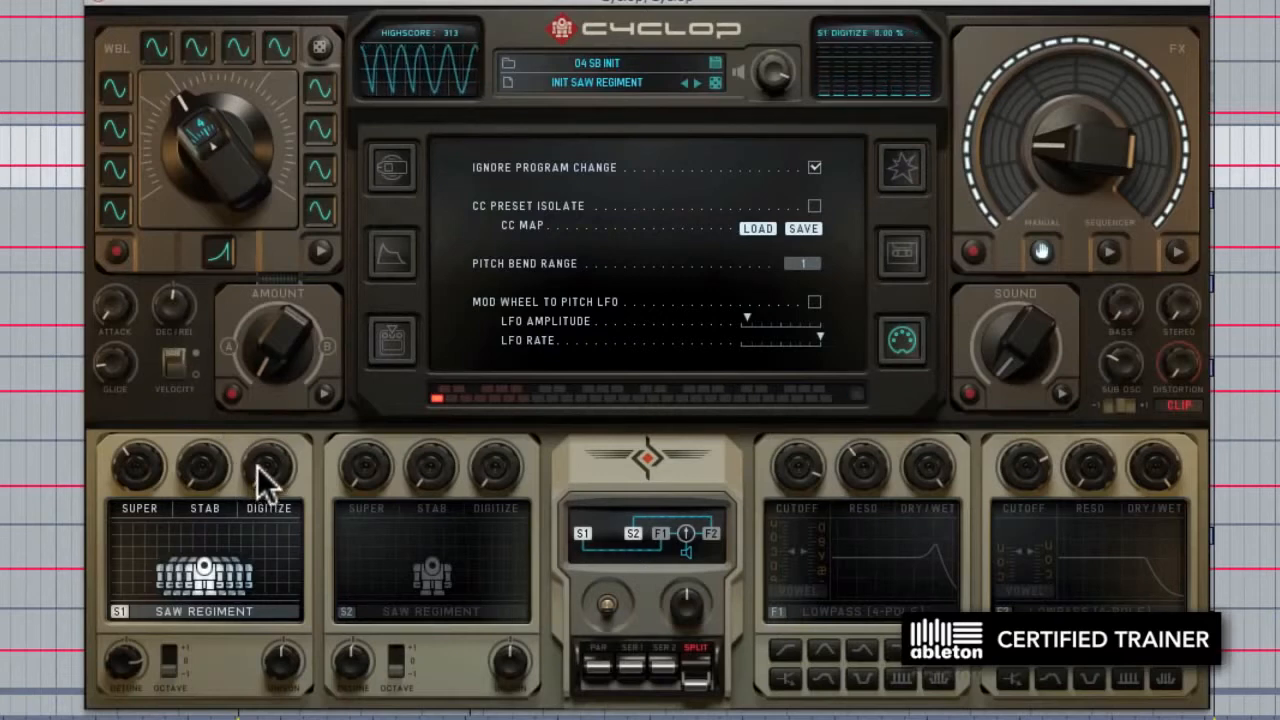
Step: Sweep synth 1's DIGITIZE amount up to 100% and back down
left_click_drag(262, 472, 265, 280)
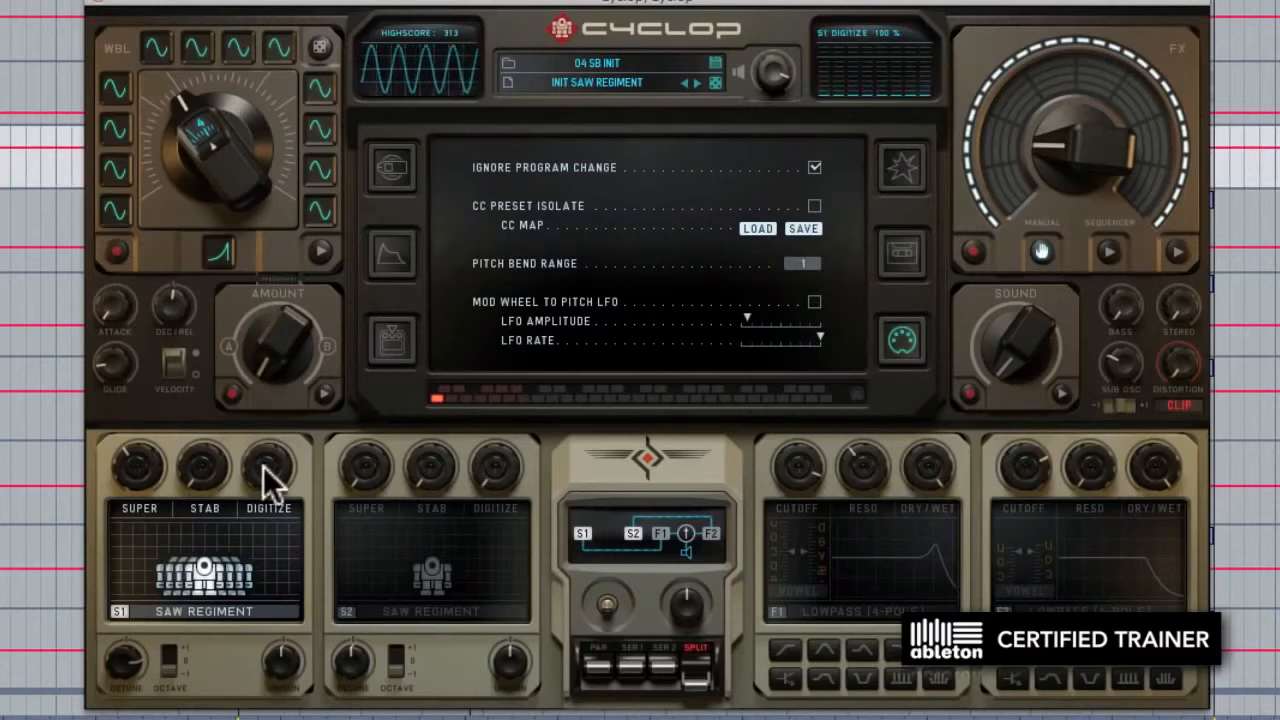
left_click_drag(254, 456, 251, 586)
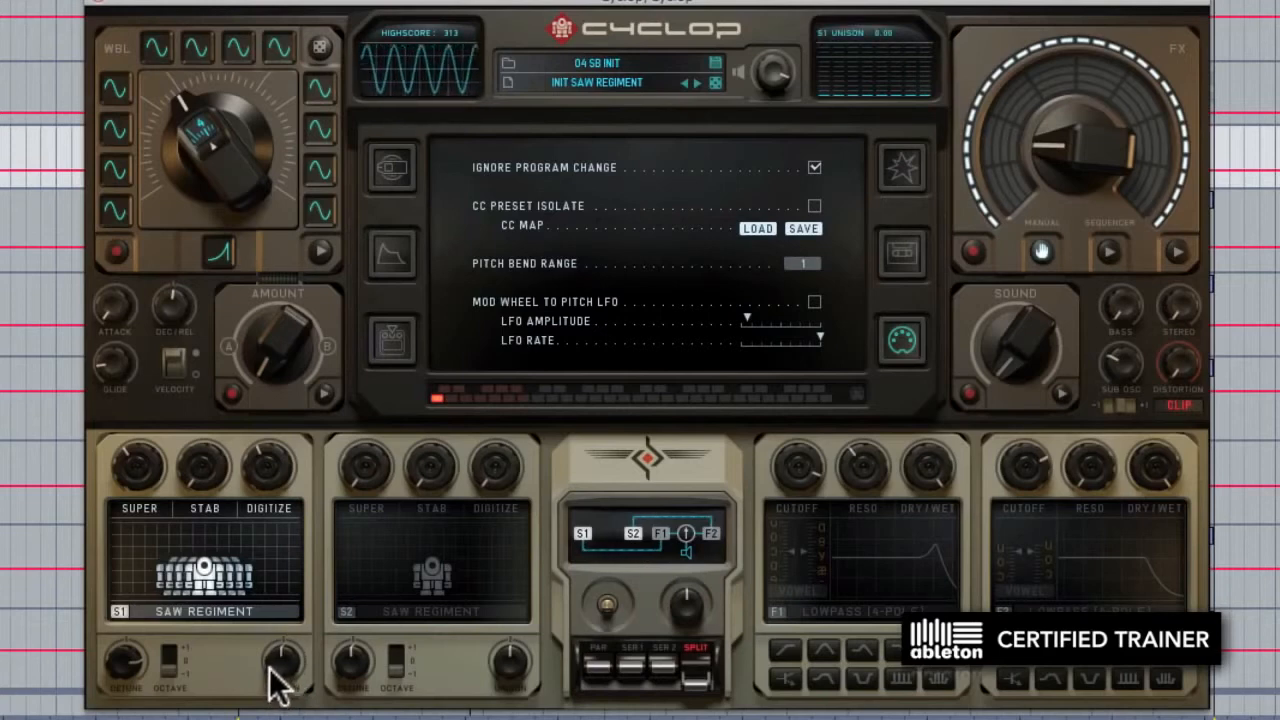
Step: Try synth 1's octave setting at -1 and +1, and return it to 0
left_click(172, 676)
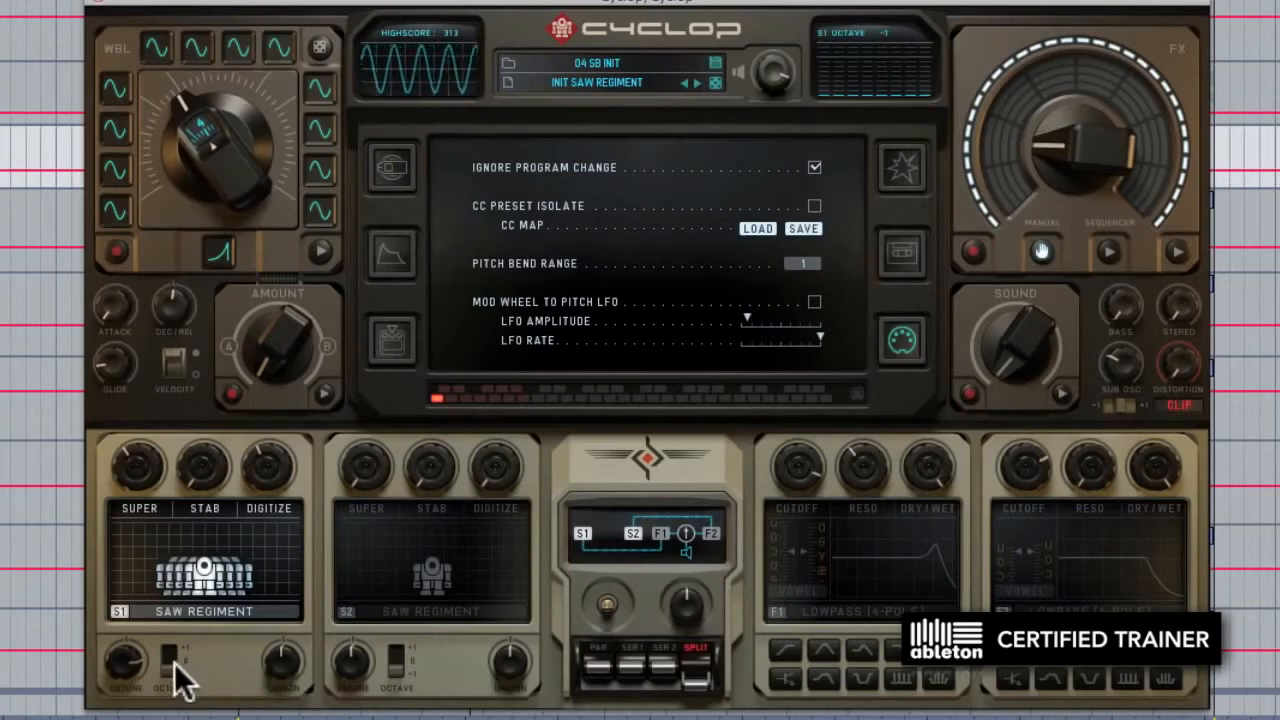
left_click(169, 646)
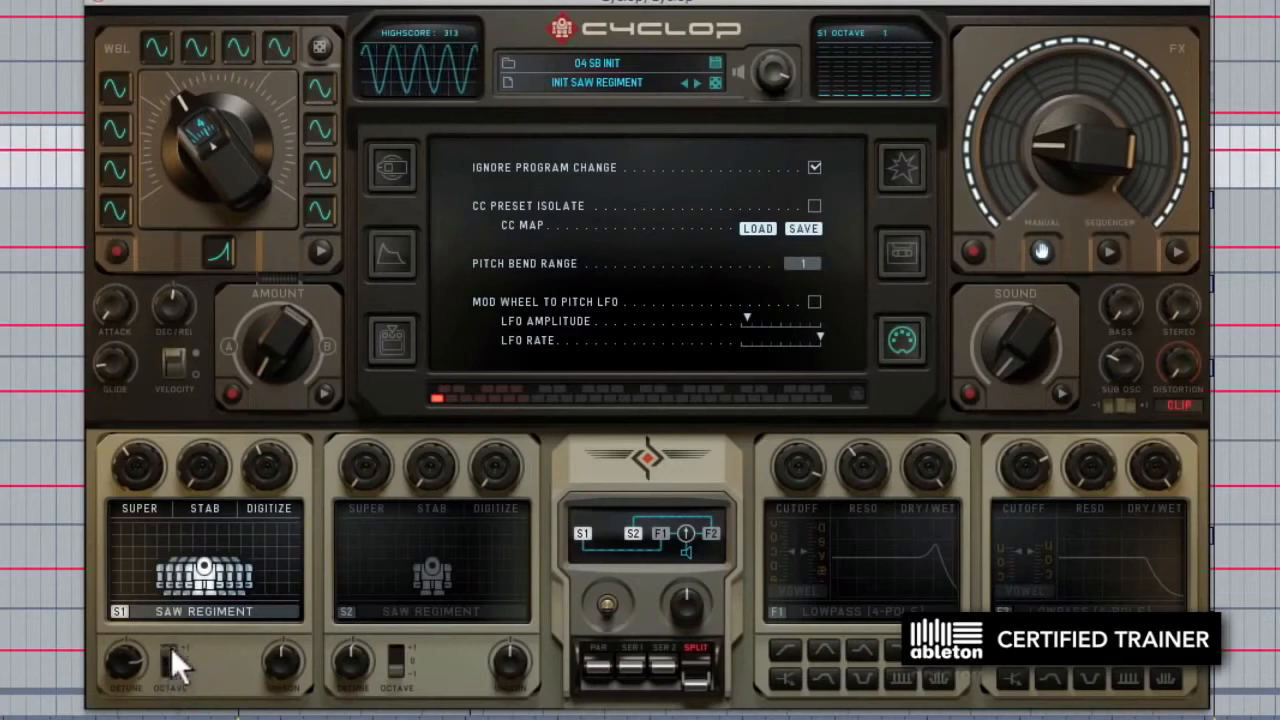
left_click(168, 670)
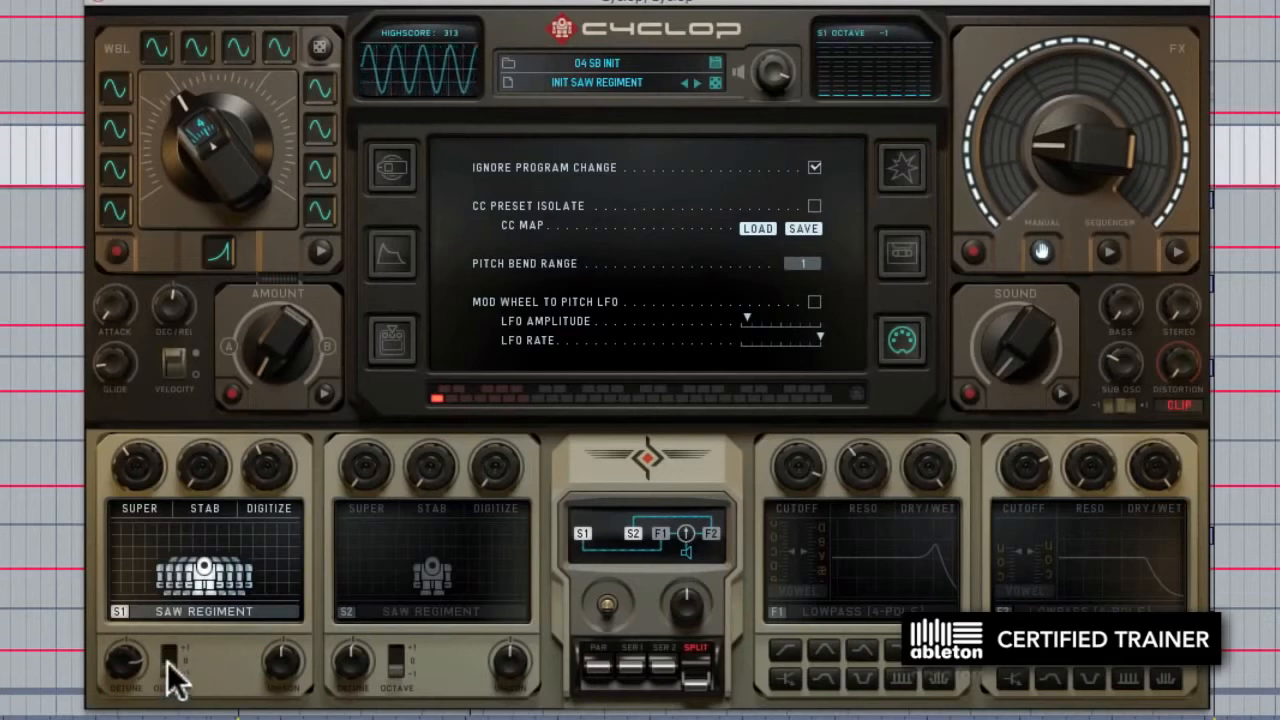
left_click(175, 674)
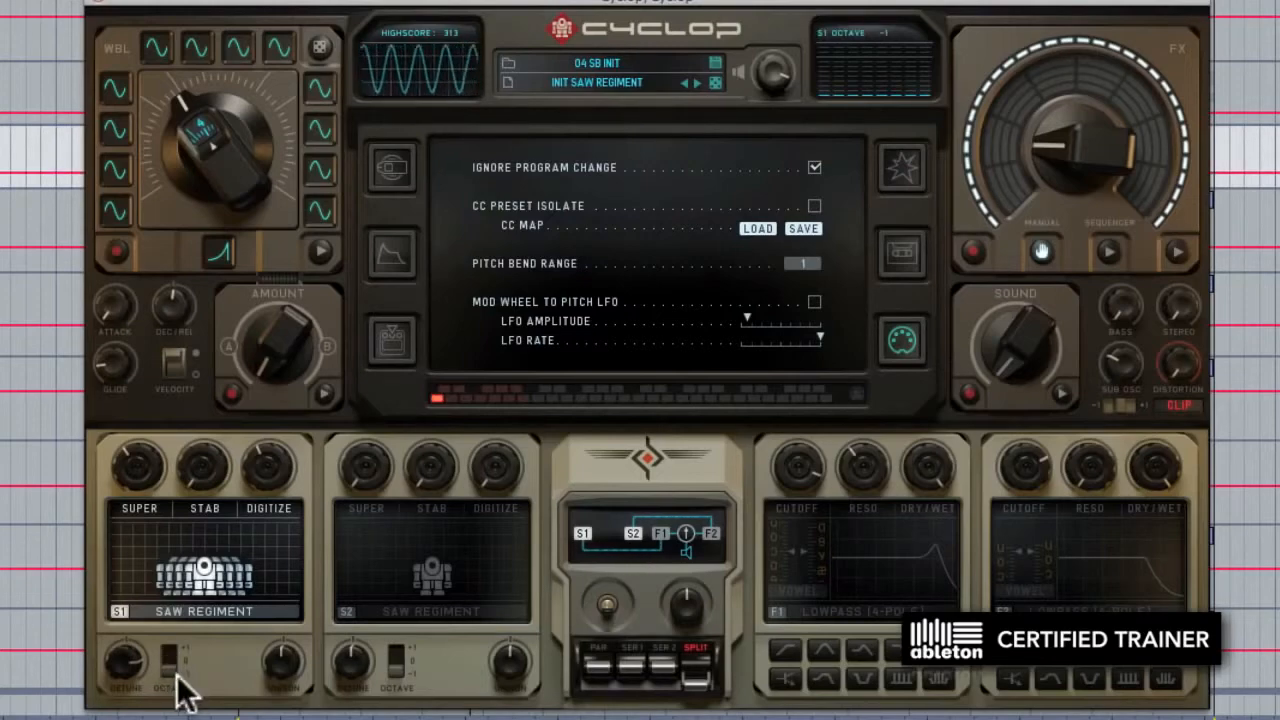
left_click(171, 658)
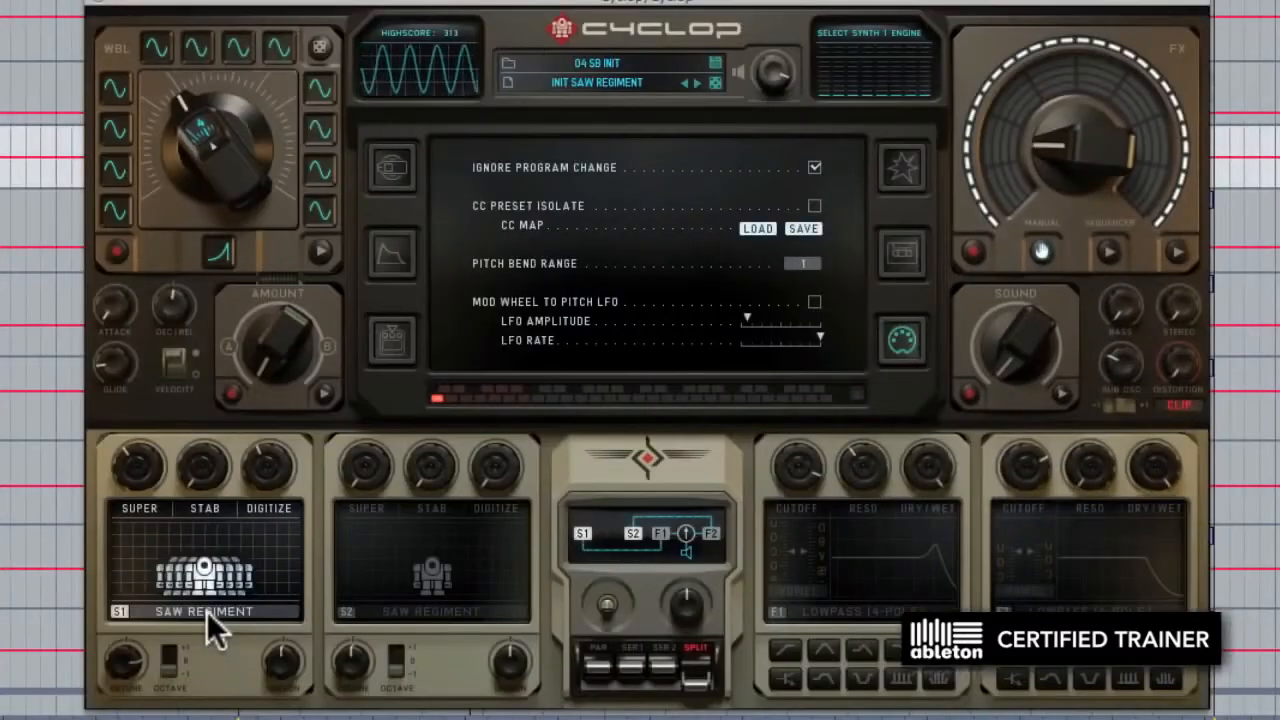
Step: Switch synth 1 to the ANALOG SYNC engine and give its master oscillator the double-saw waveform
left_click(207, 611)
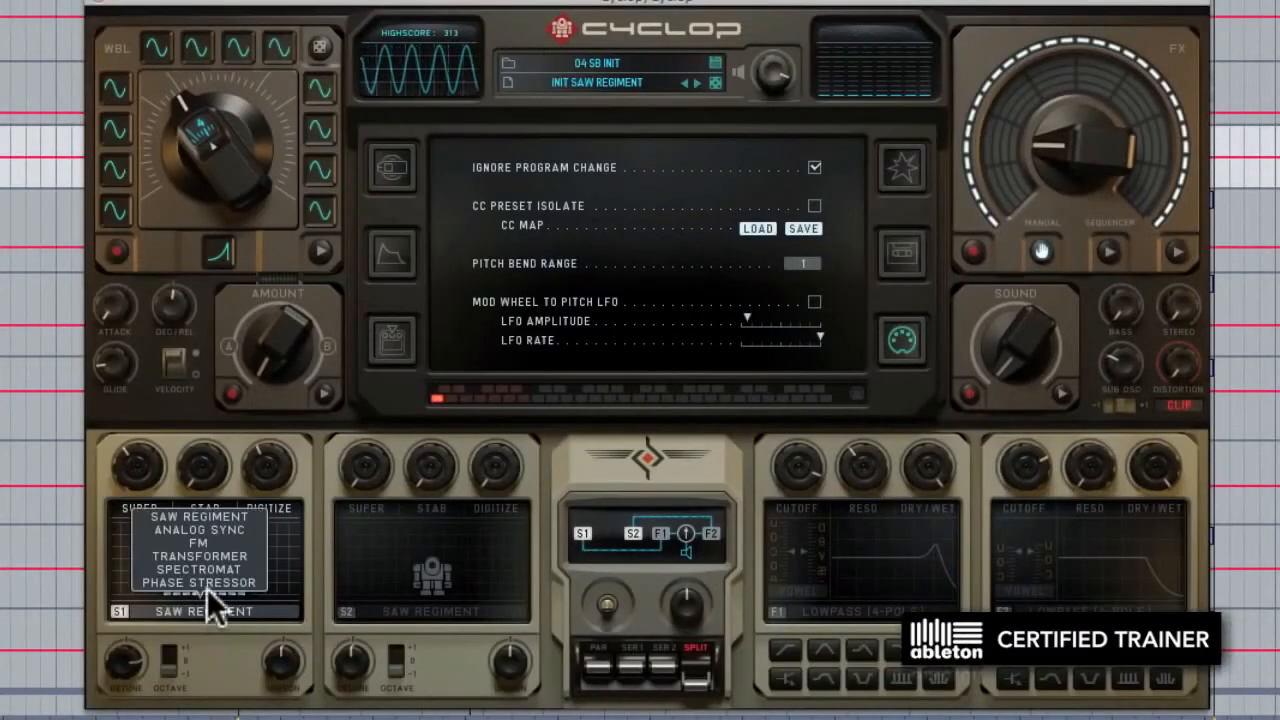
left_click(207, 530)
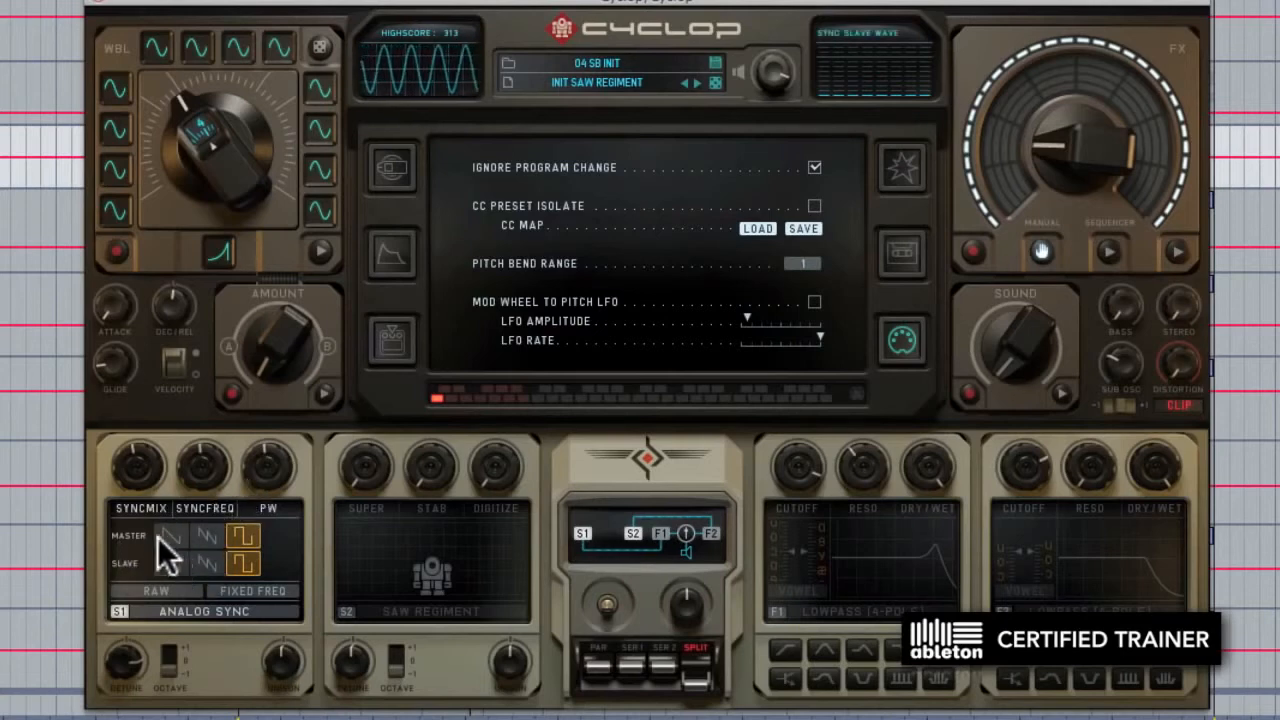
left_click(204, 533)
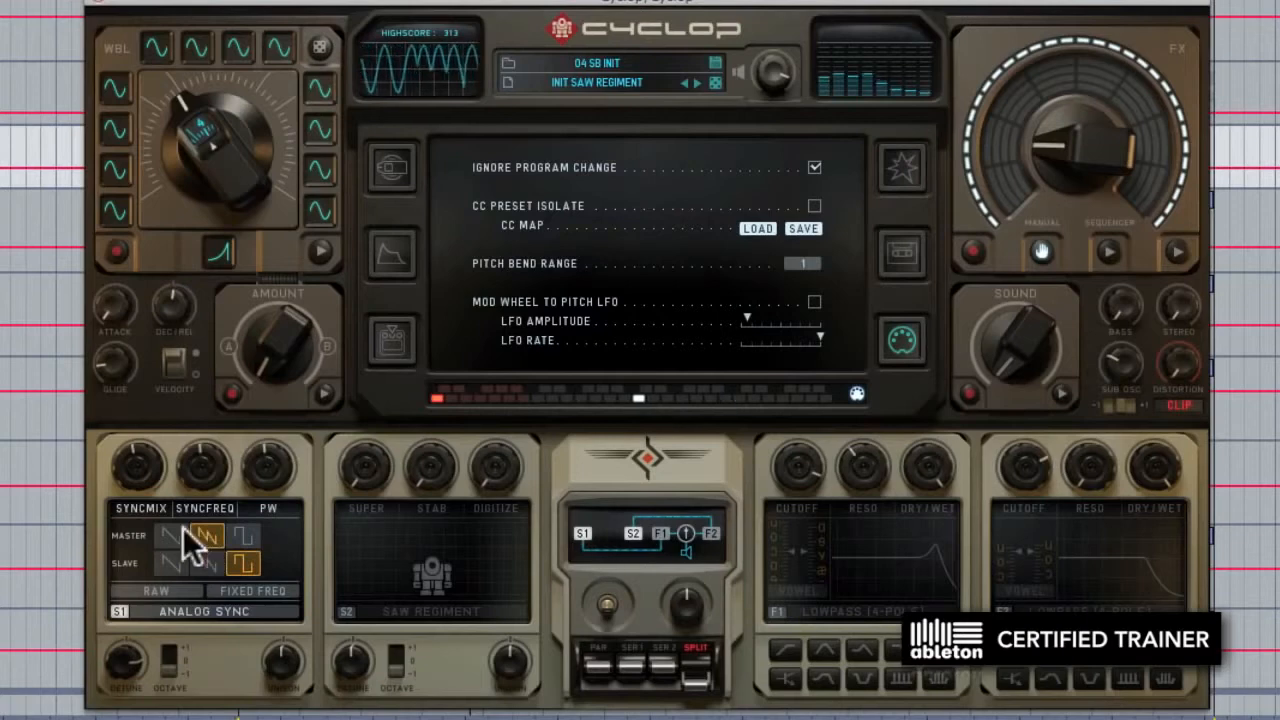
Step: Adjust the sync mix, sync frequency and pulse width of synth 1's ANALOG SYNC engine
left_click_drag(129, 568, 135, 366)
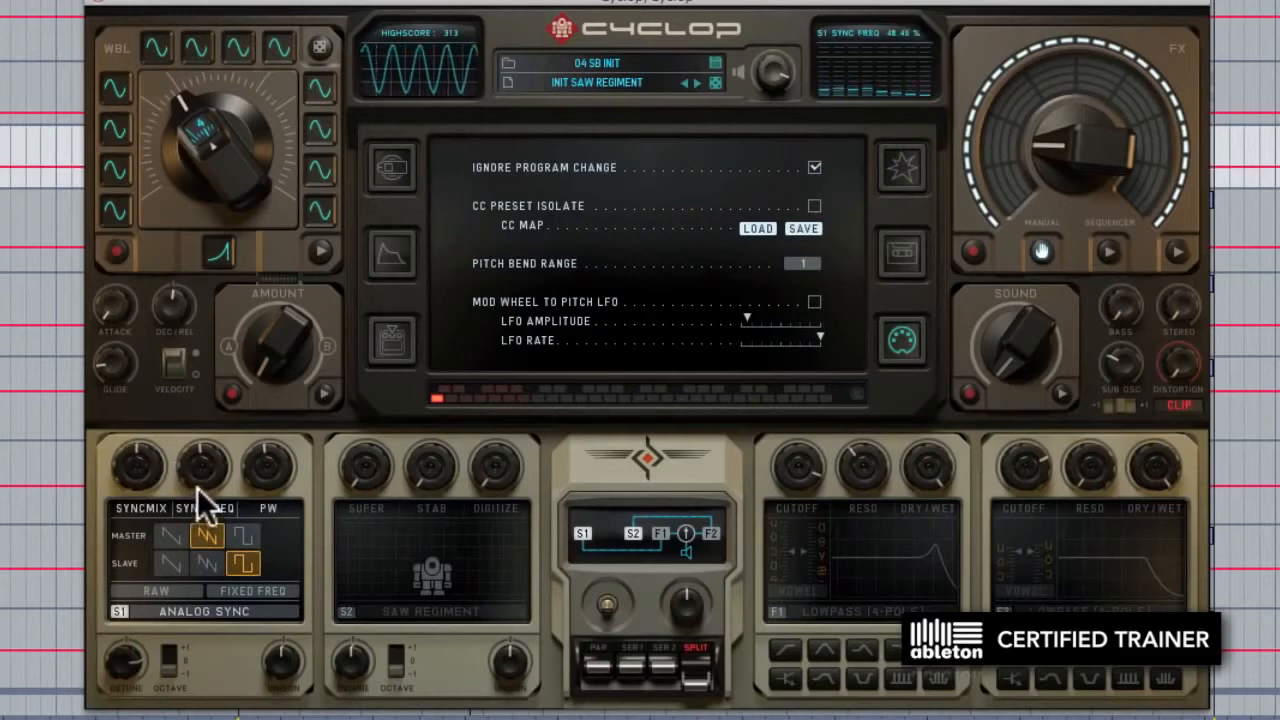
left_click_drag(190, 474, 203, 437)
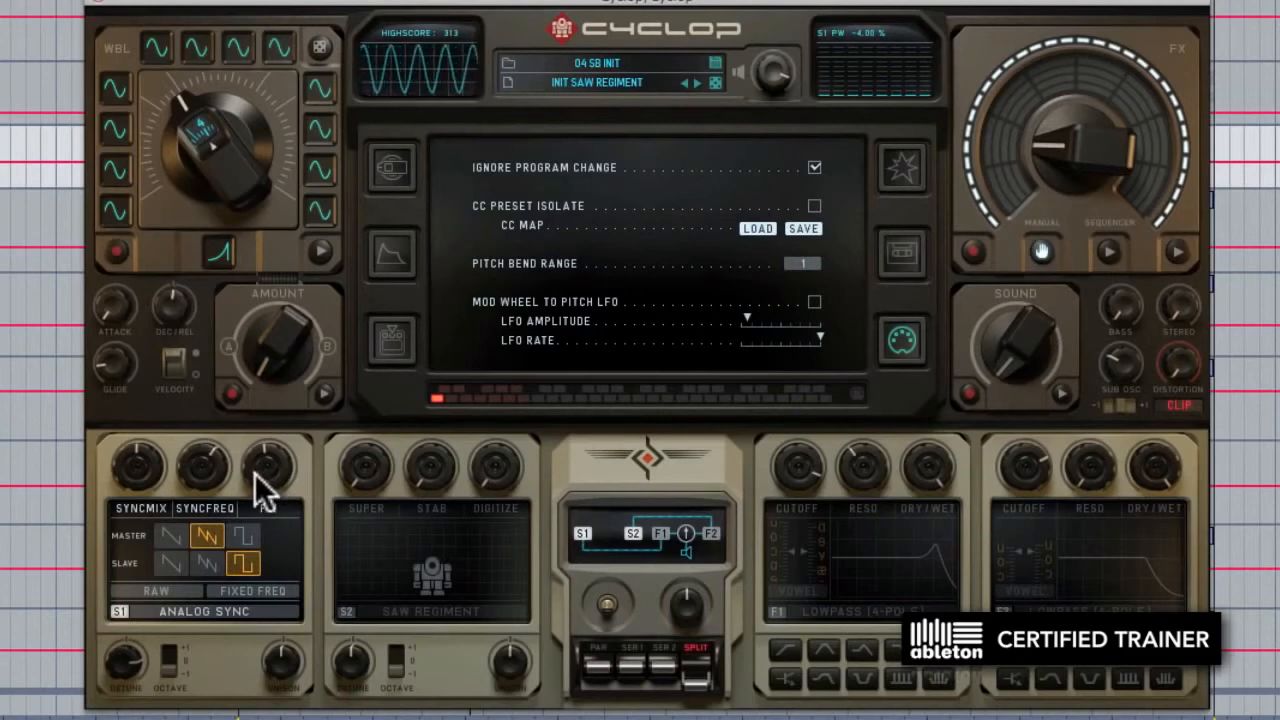
left_click_drag(255, 471, 252, 508)
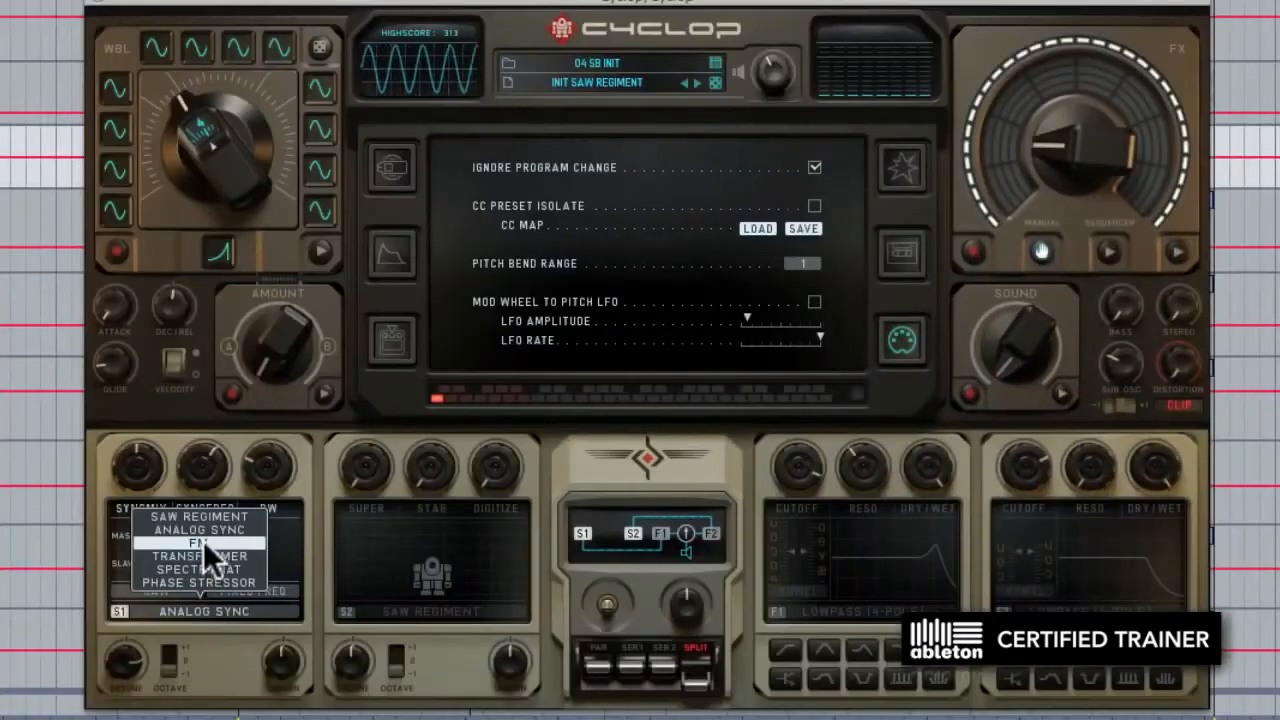
Step: Switch synth 1 to the FM engine and adjust its FM 1 and FM 2 amounts
left_click(203, 542)
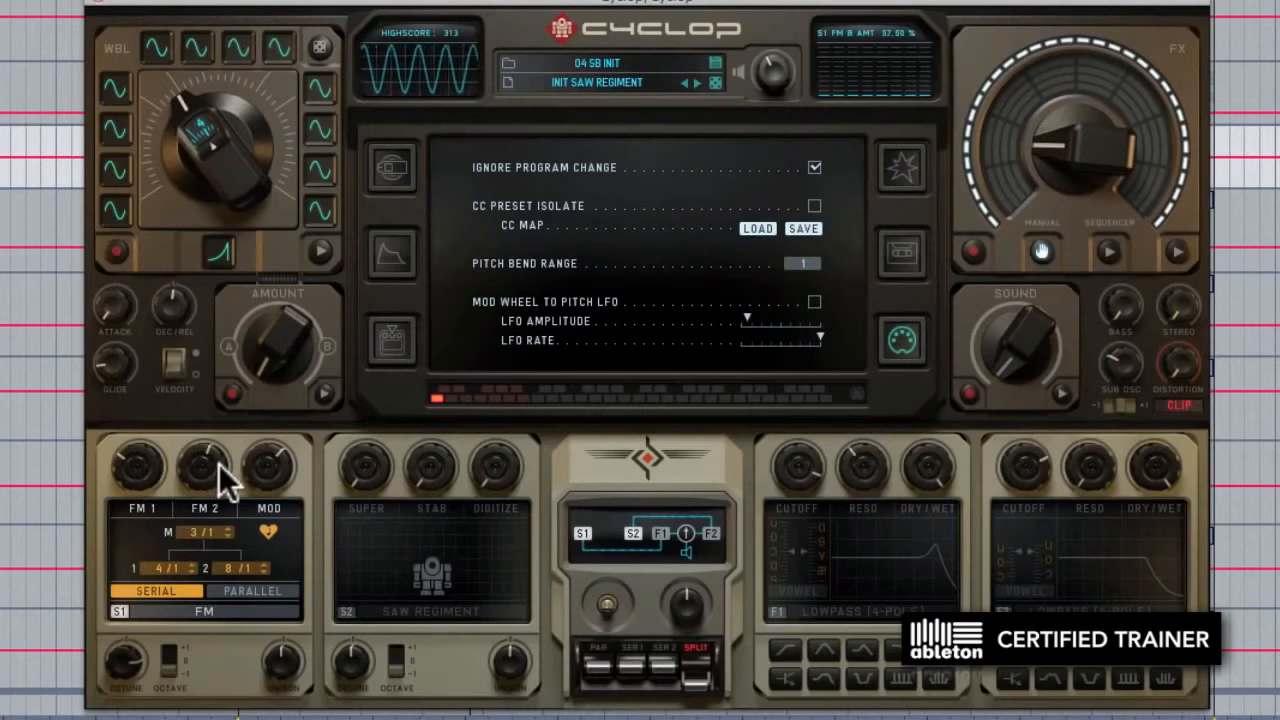
left_click_drag(134, 449, 189, 447)
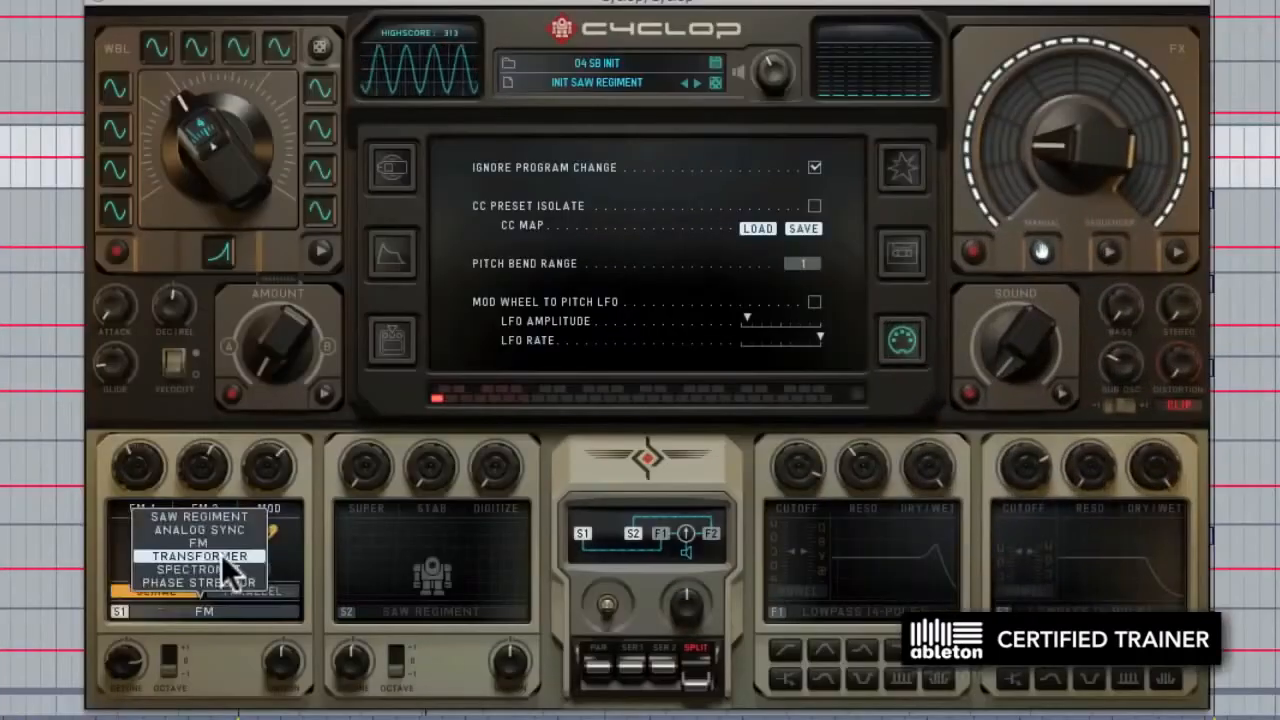
Step: Switch synth 1 to the TRANSFORMER engine and load the MS TONE sample from the SYNTH category
left_click(230, 562)
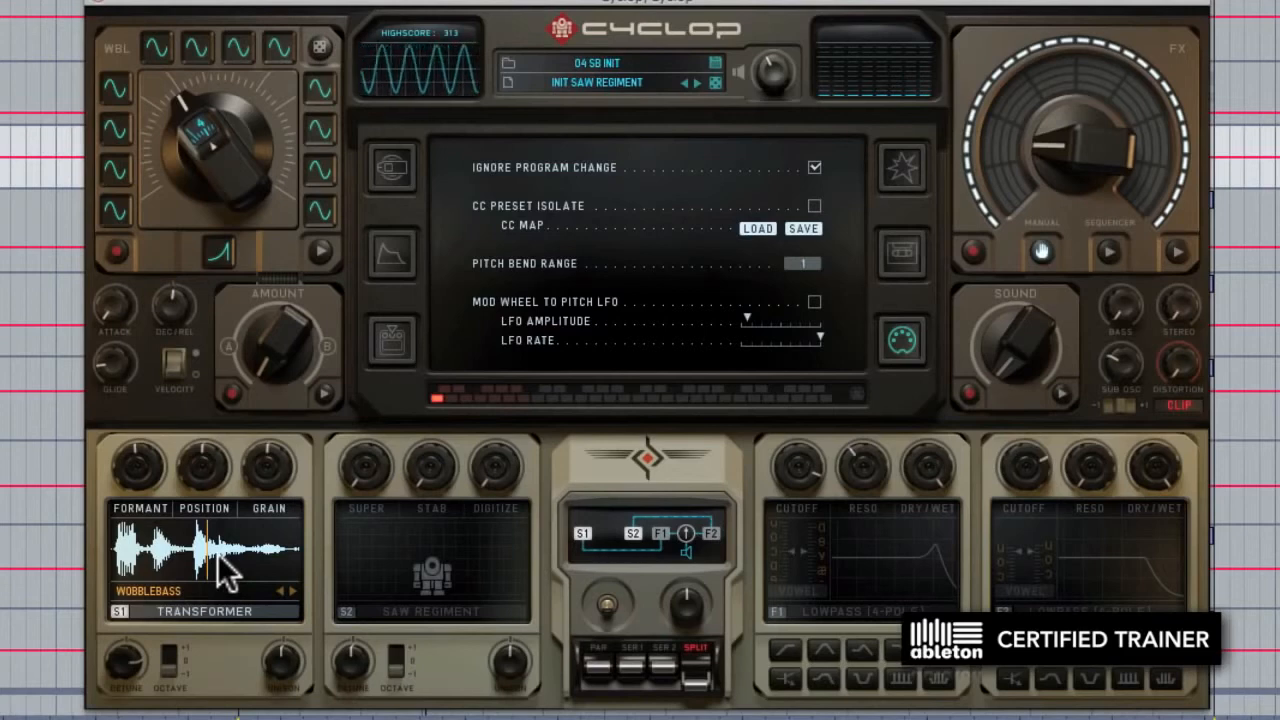
left_click(195, 587)
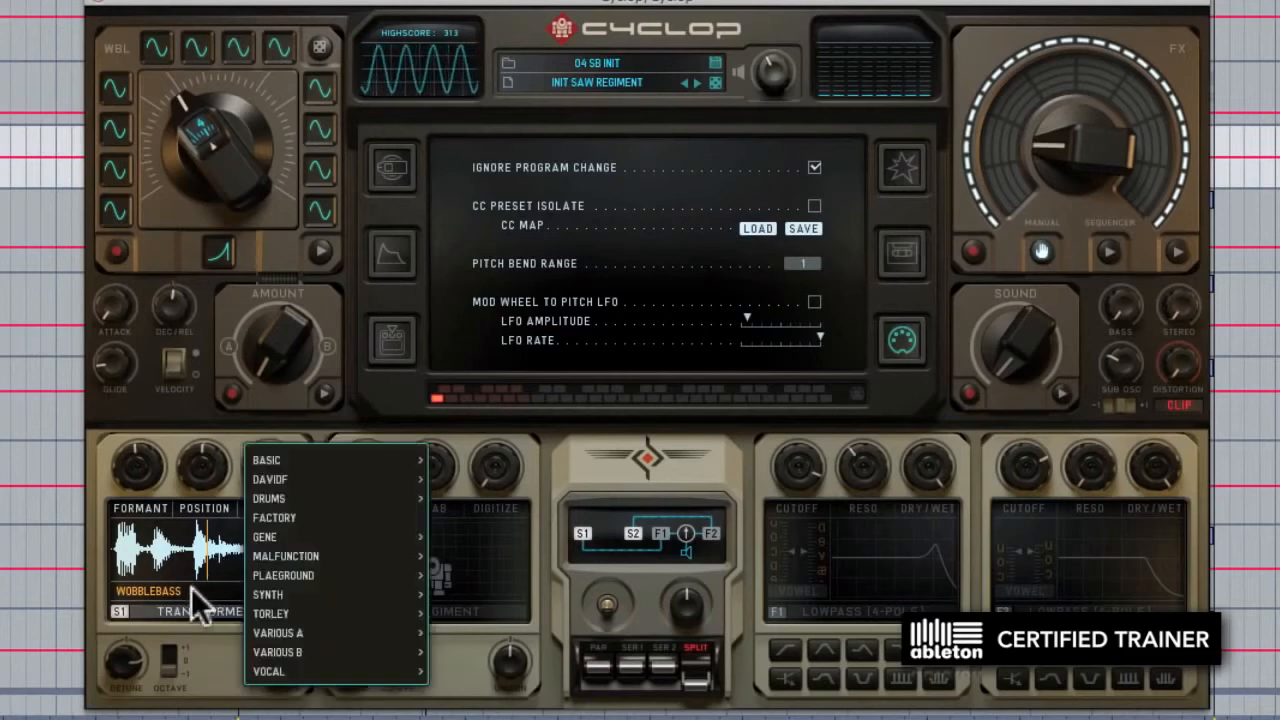
mouse_move(289, 595)
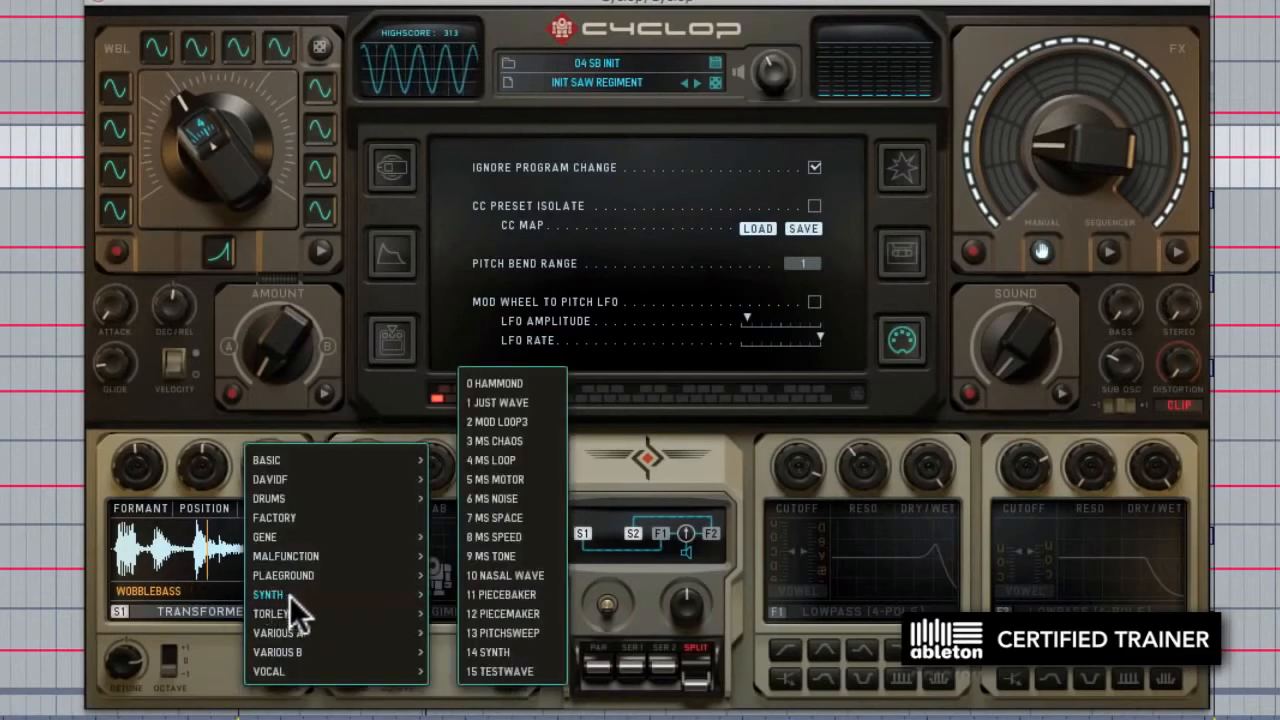
left_click(507, 553)
Step: Adjust the formant, position and grain of the MS TONE sample in synth 1
mouse_move(133, 475)
left_mouse_down()
mouse_move(136, 371)
mouse_move(155, 578)
mouse_move(117, 384)
mouse_move(157, 565)
mouse_move(126, 354)
mouse_move(131, 448)
mouse_move(196, 424)
mouse_move(205, 399)
mouse_move(211, 494)
mouse_move(229, 367)
mouse_move(194, 547)
mouse_move(200, 466)
left_mouse_up()
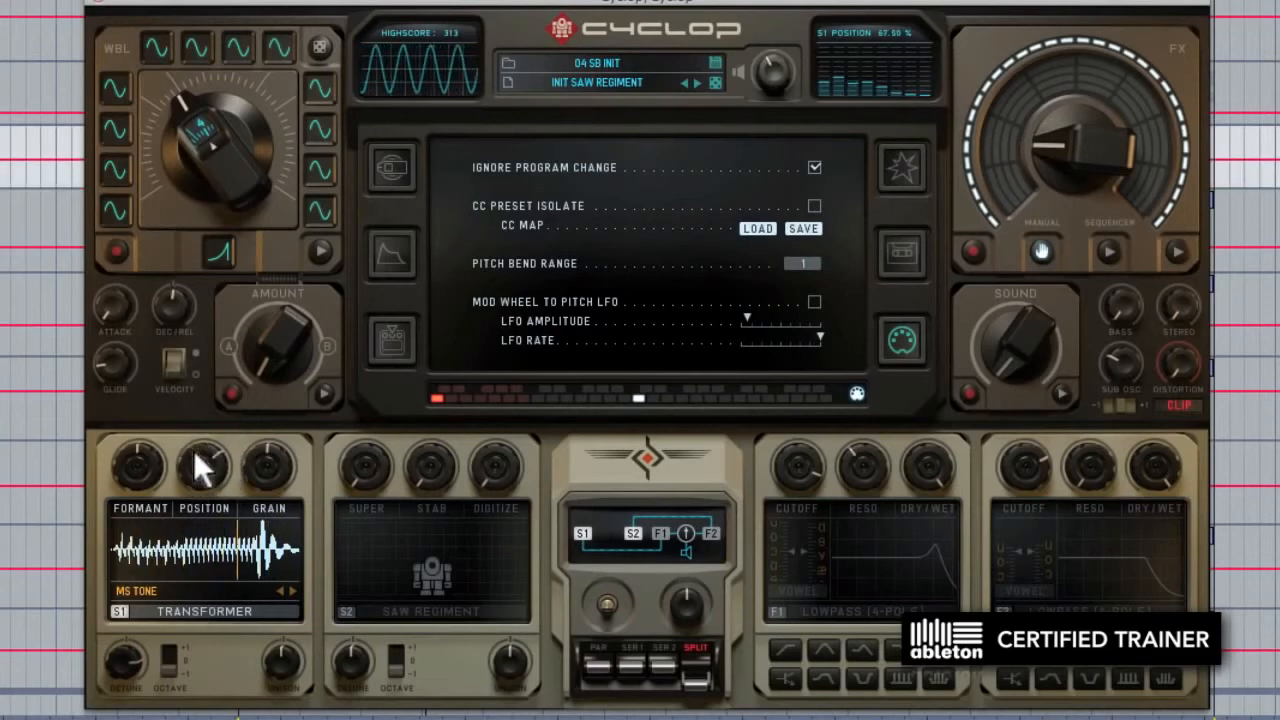
left_click_drag(256, 474, 256, 360)
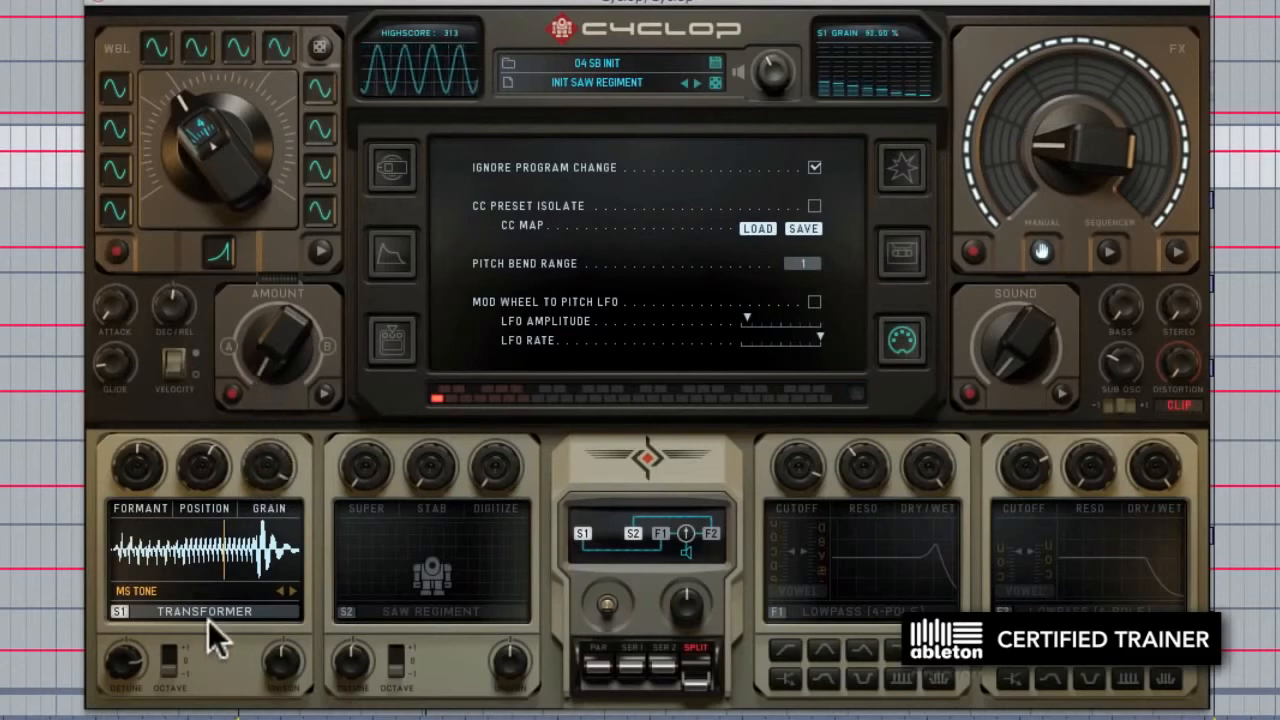
Step: Load the WOBBLEBASS sample from the VOCAL category into synth 1 and move its playback position near the start
left_click(171, 586)
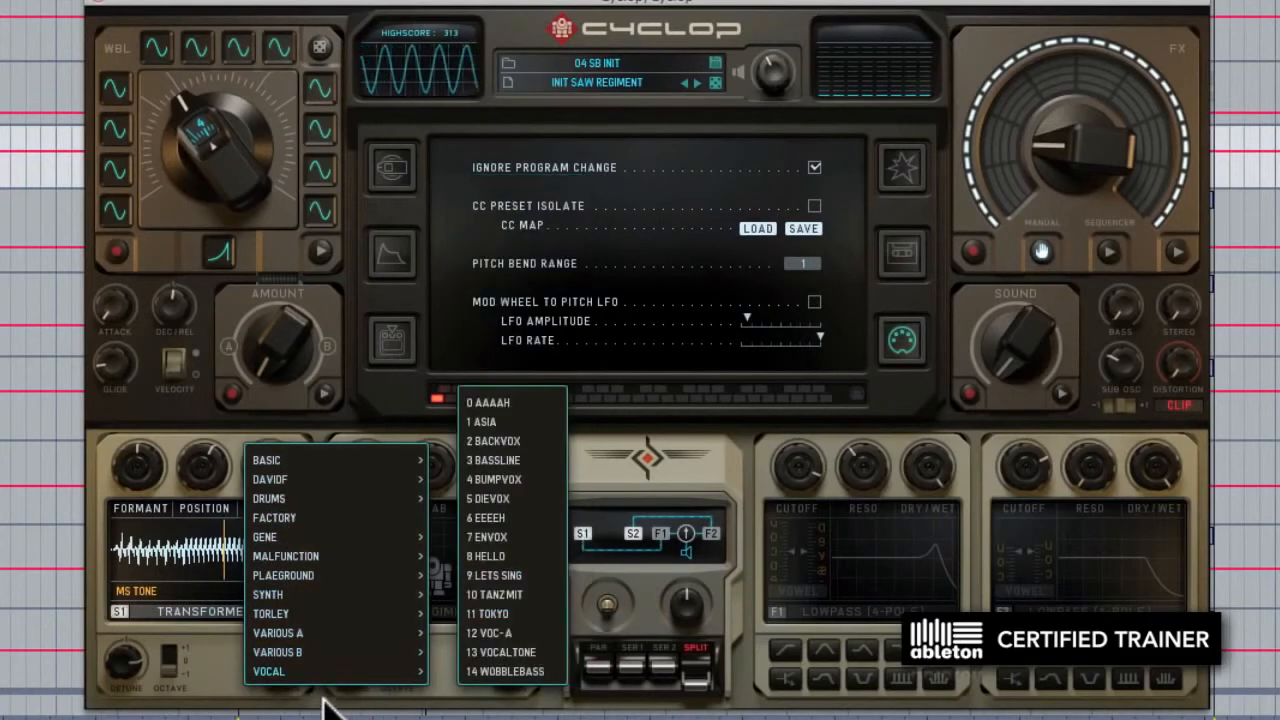
left_click(506, 671)
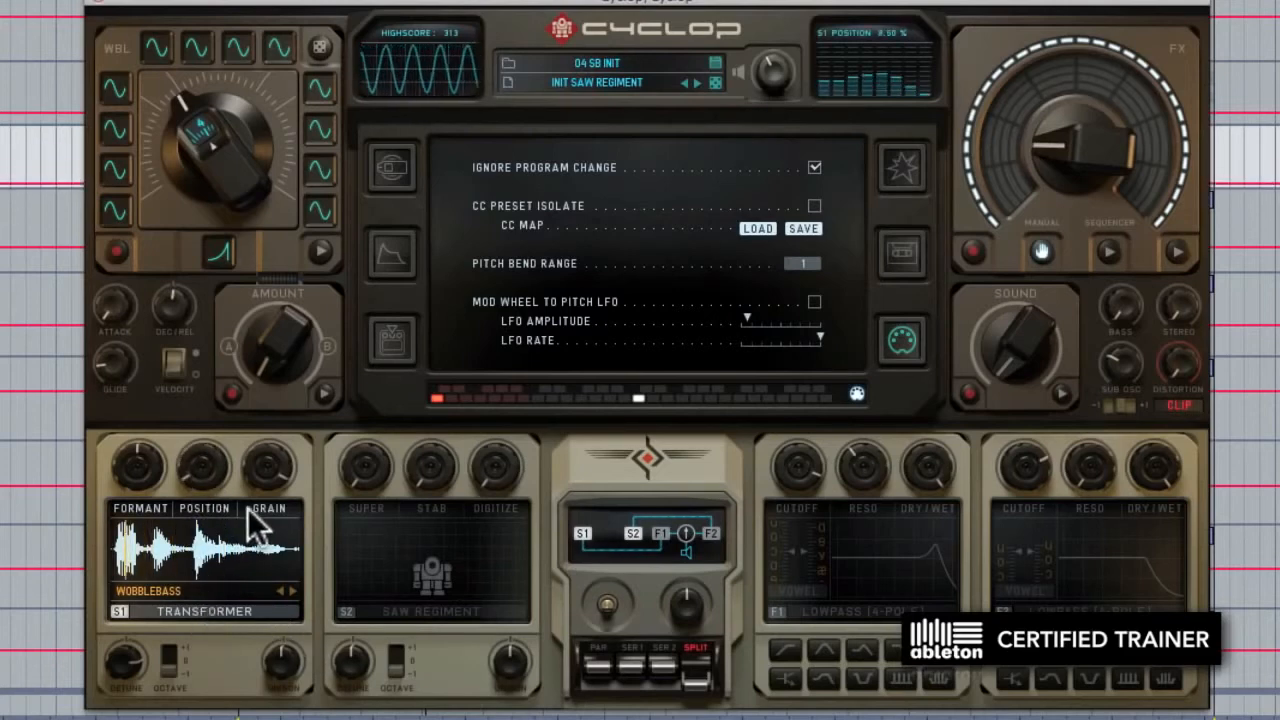
left_click_drag(263, 558, 247, 538)
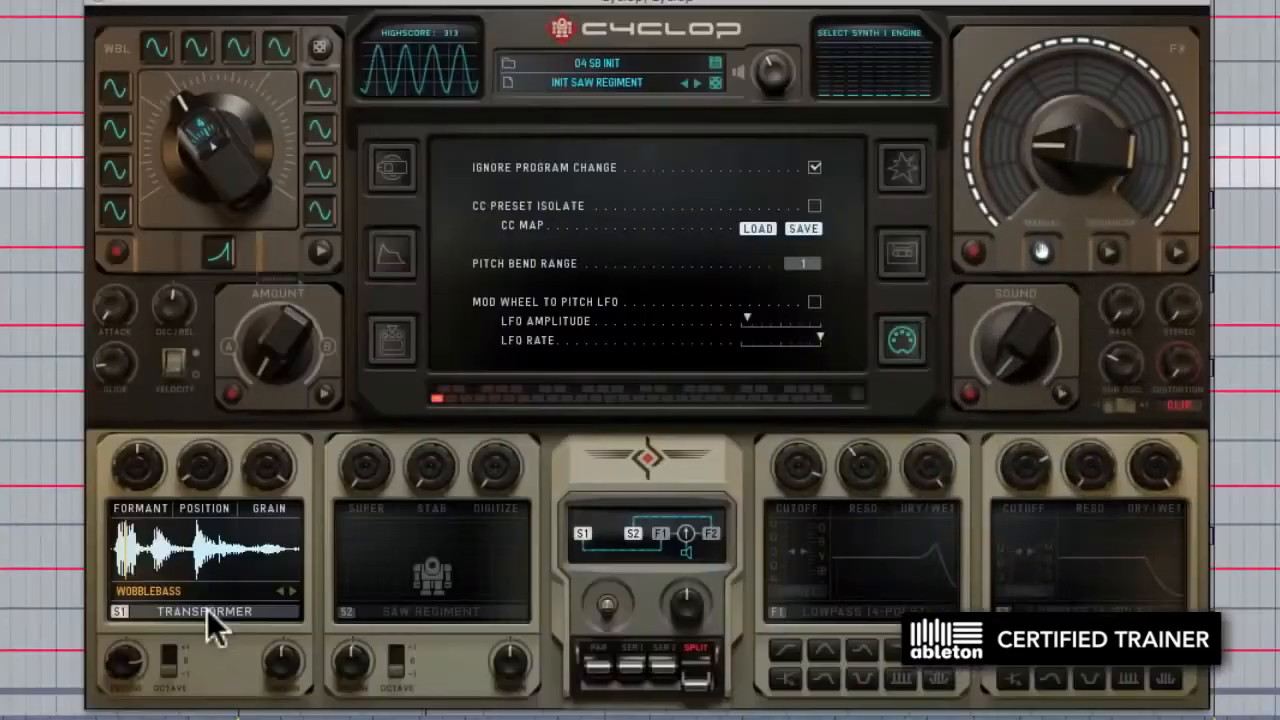
Step: Switch synth 1 to the SPECTROMAT engine and sweep its base wave from sine through square to sawtooth
left_click(207, 609)
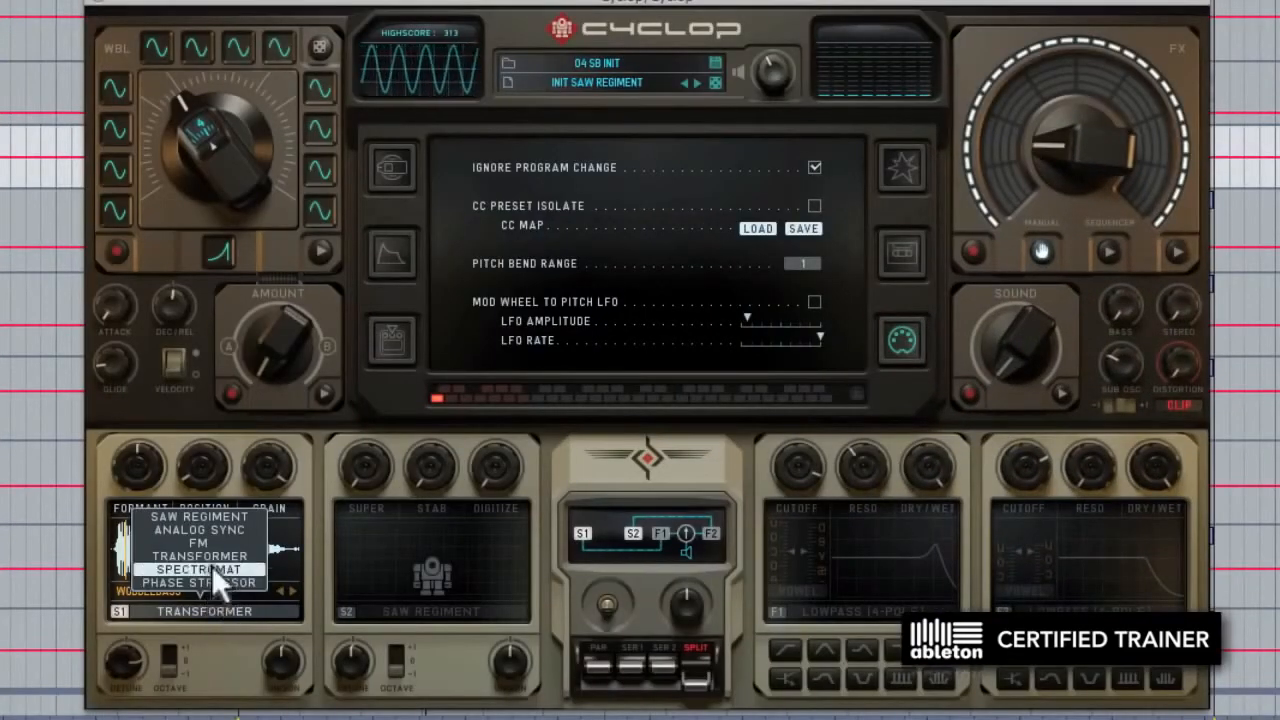
left_click(211, 567)
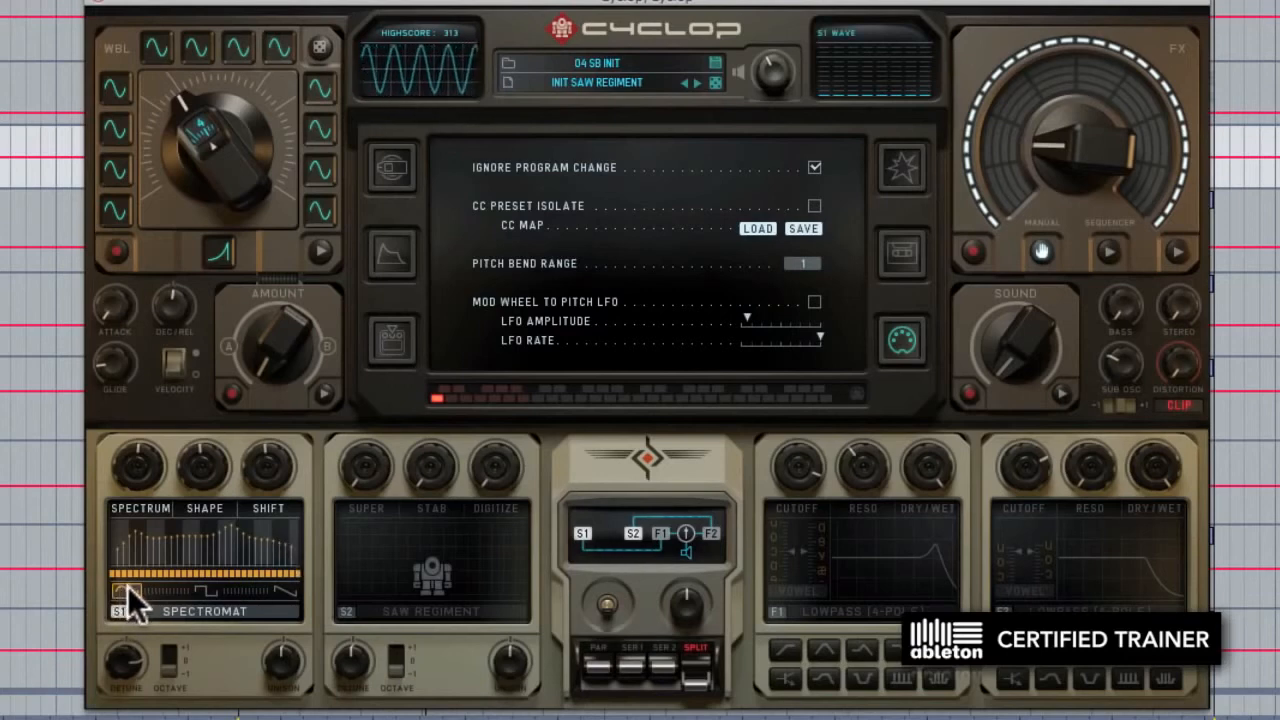
left_click_drag(127, 587, 317, 594)
Step: Adjust the spectrum, shape and shift of synth 1's SPECTROMAT engine
left_click_drag(130, 452, 179, 611)
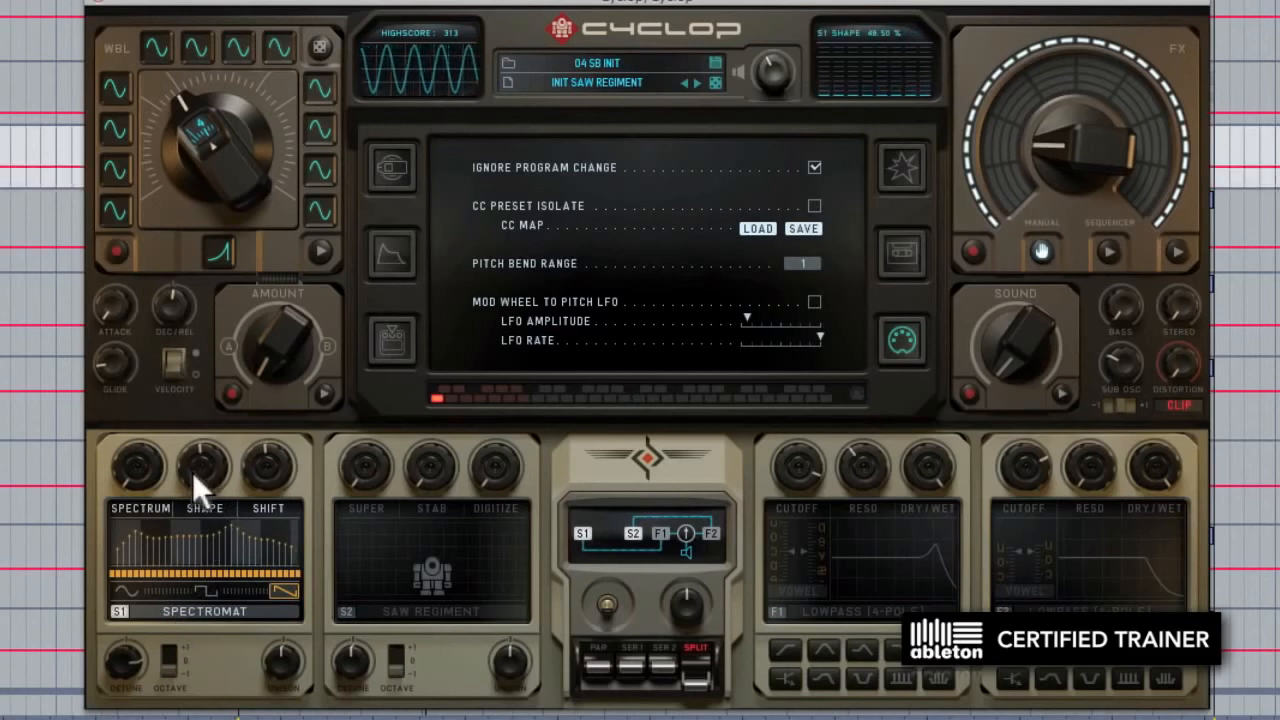
mouse_move(192, 471)
left_mouse_down()
mouse_move(203, 372)
mouse_move(194, 553)
mouse_move(192, 468)
left_mouse_up()
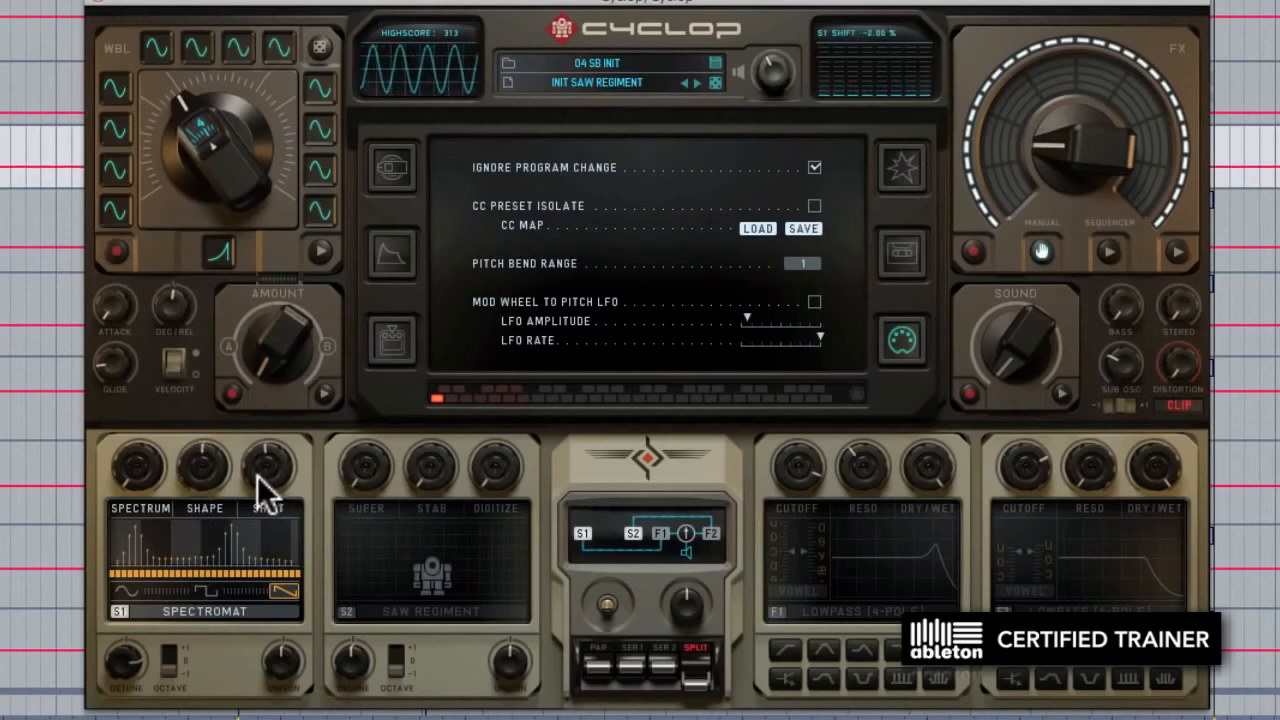
mouse_move(256, 478)
left_mouse_down()
mouse_move(251, 457)
mouse_move(274, 414)
mouse_move(265, 475)
left_mouse_up()
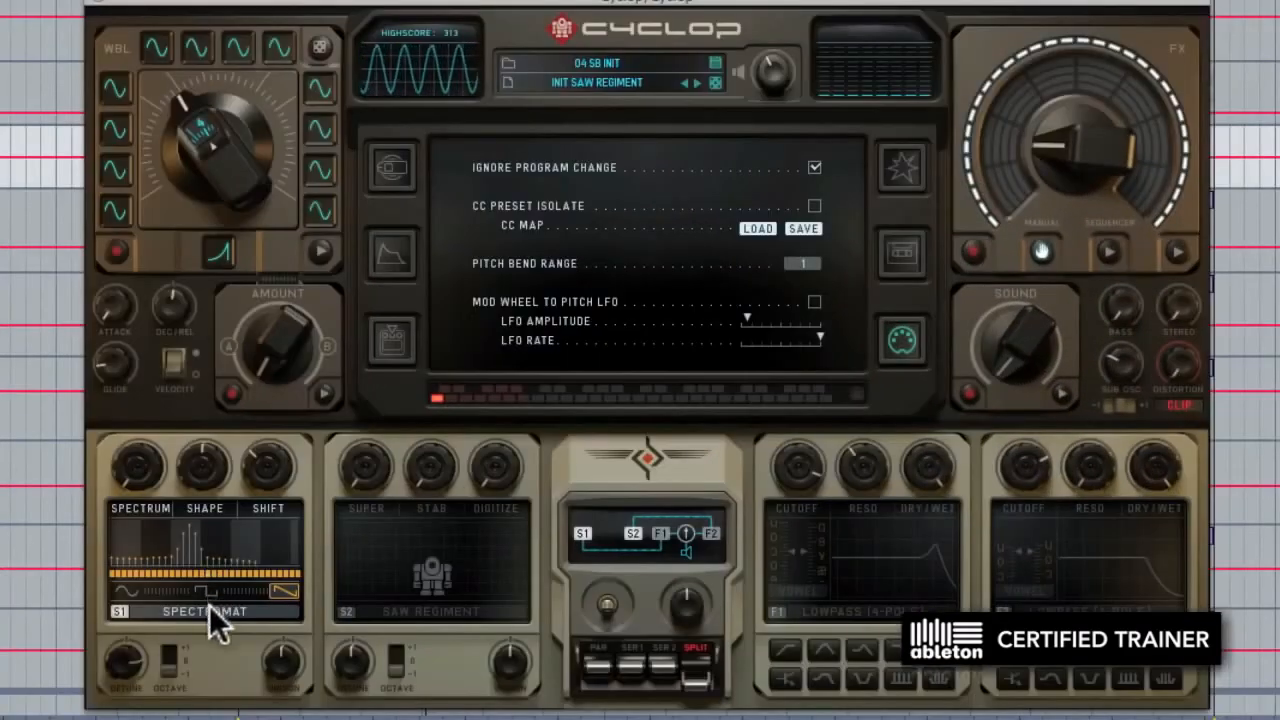
Step: Switch synth 1 to the PHASE STRESSOR engine and raise its MOD and SELFMOD amounts
left_click(203, 610)
left_click(203, 581)
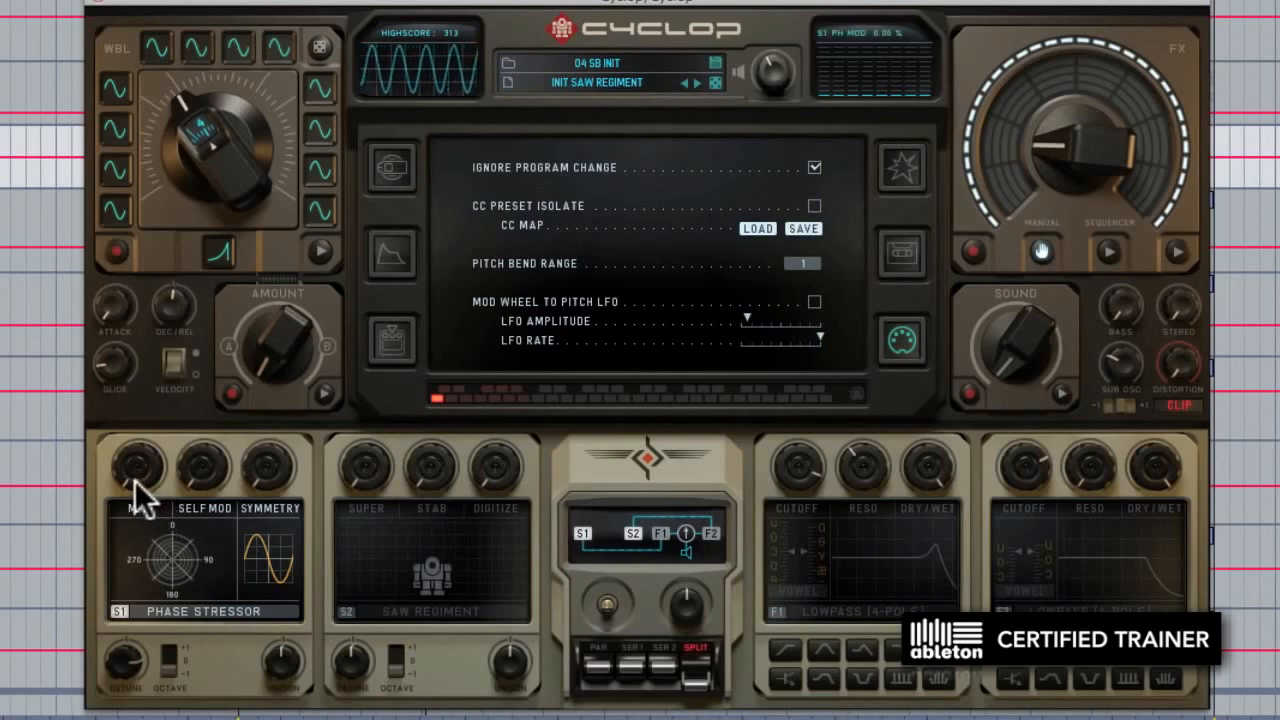
left_click_drag(135, 480, 147, 237)
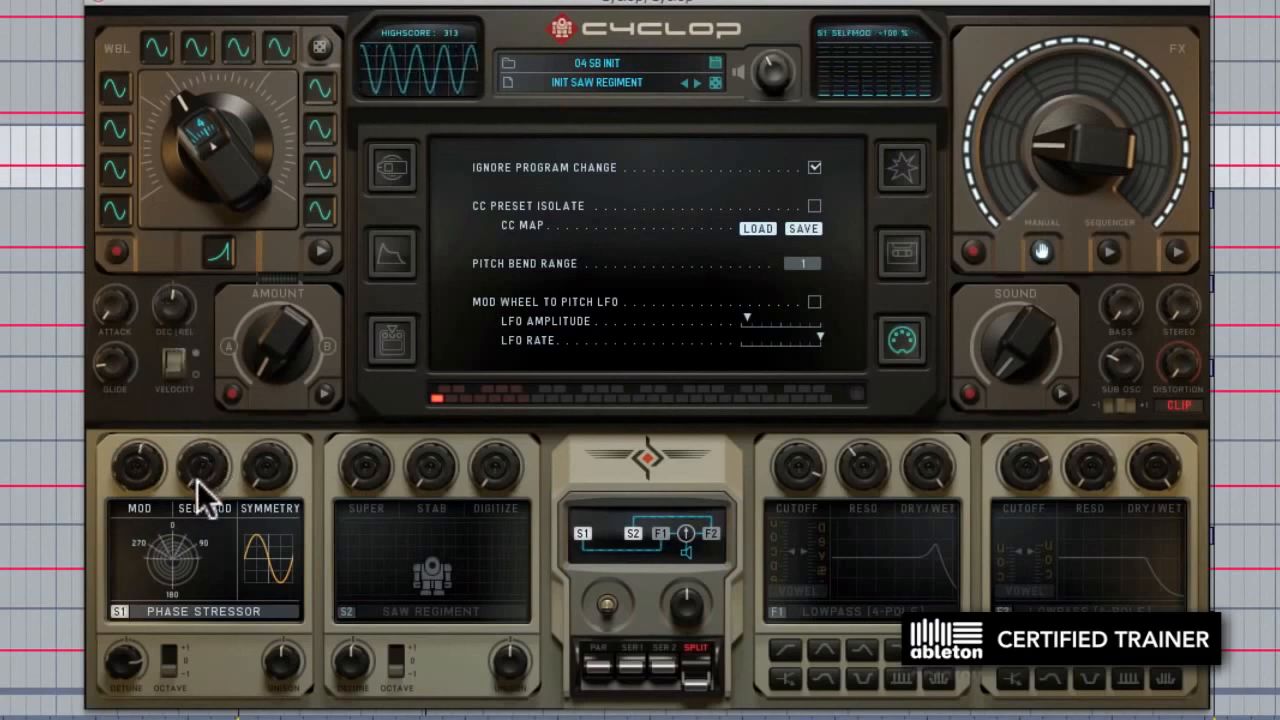
left_click_drag(204, 466, 172, 340)
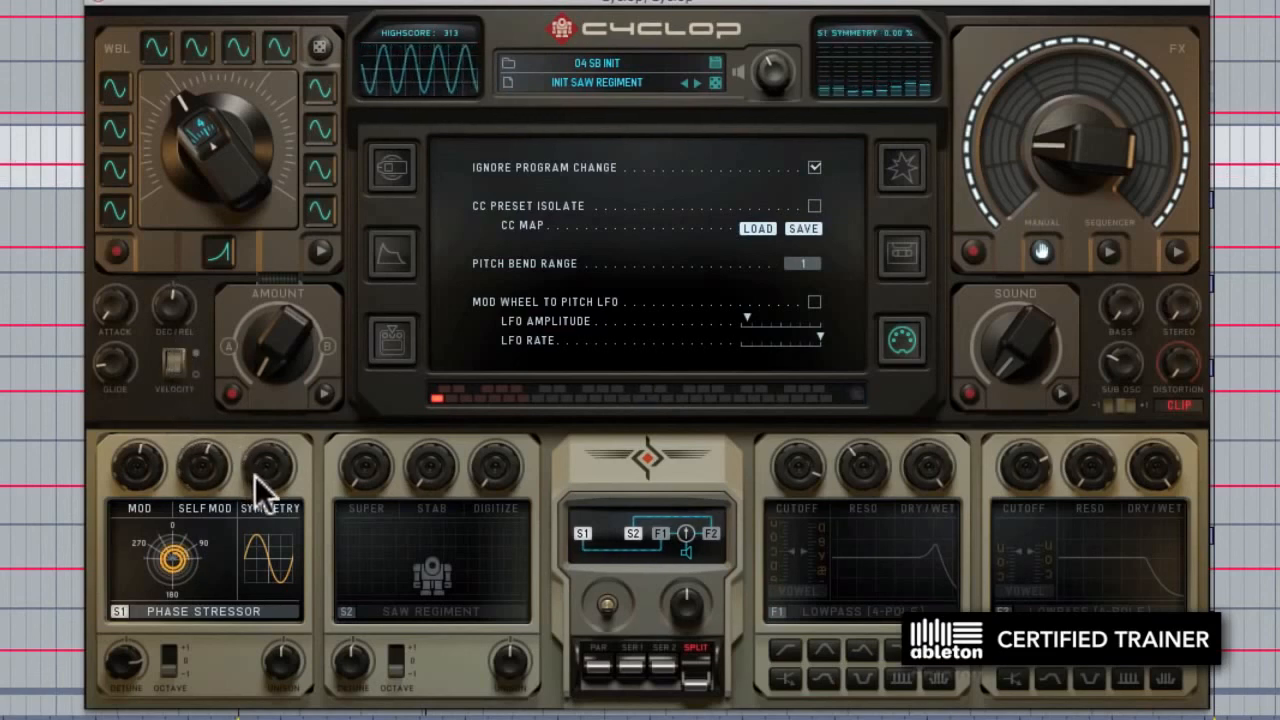